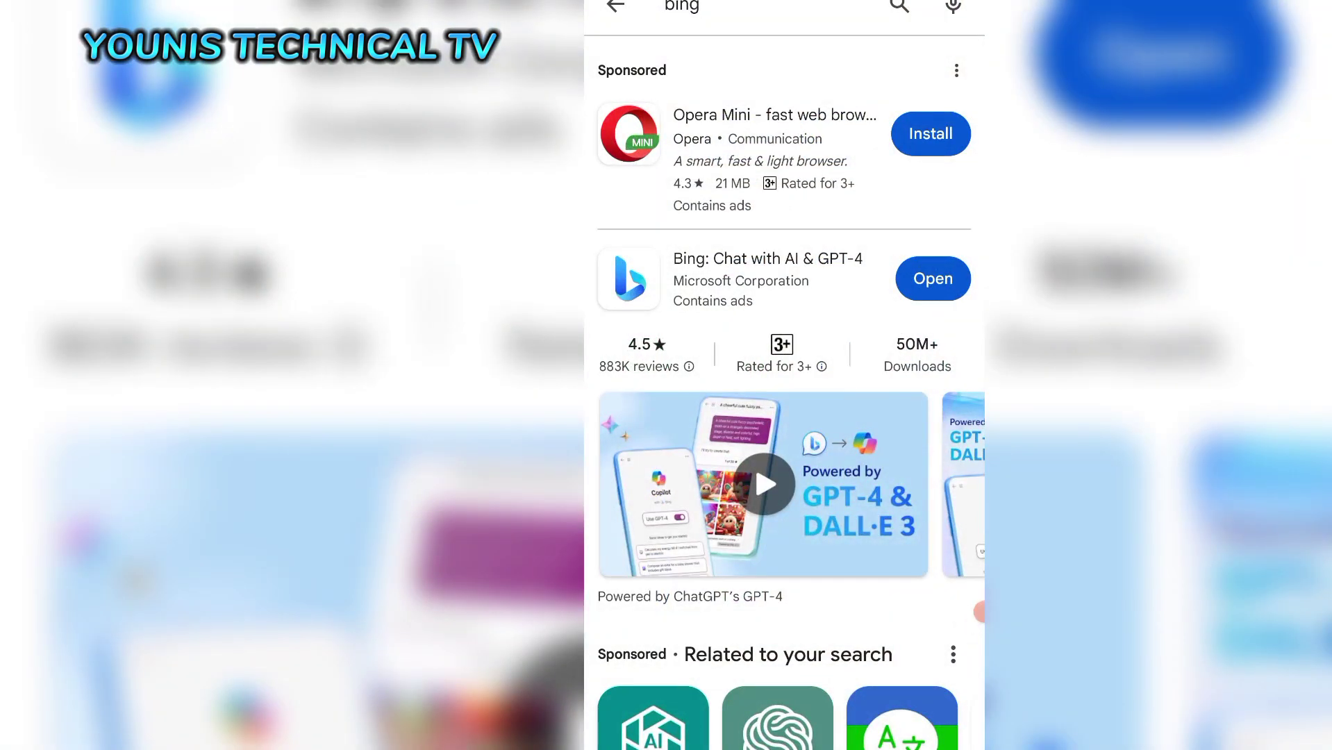
Step: Launch the Bing app from its store listing and go to Image Creator
left_click(767, 278)
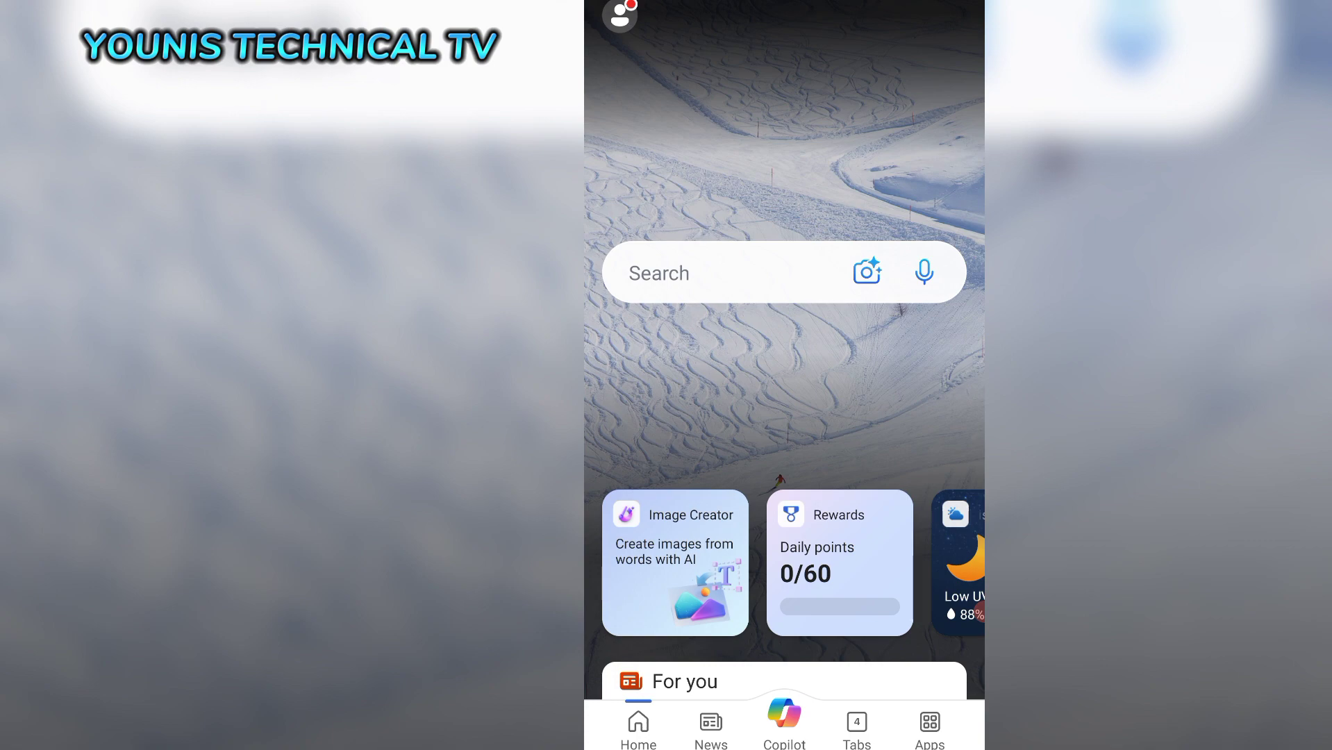
left_click(930, 726)
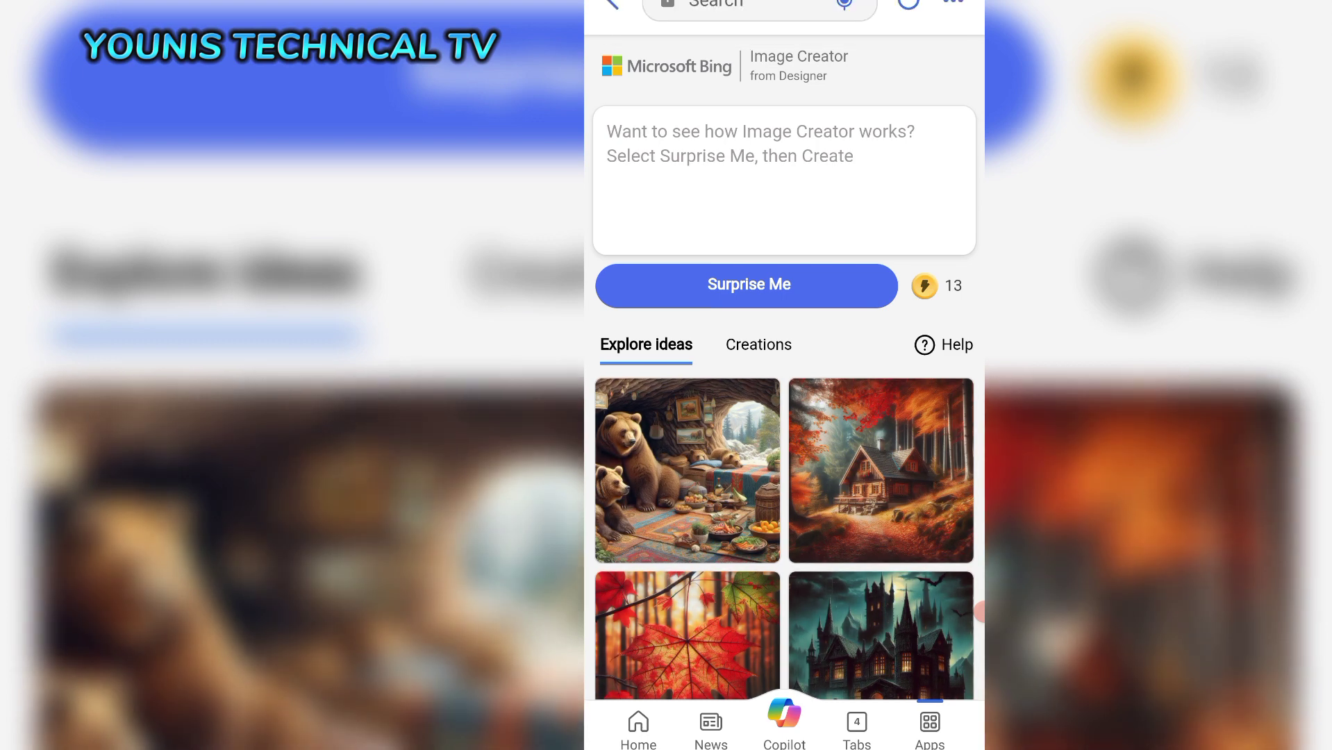
Step: Paste the prepared 3D profile prompt (boy, wingback chair, angel wings, neon name) into the prompt box
left_click(783, 180)
left_click(608, 167)
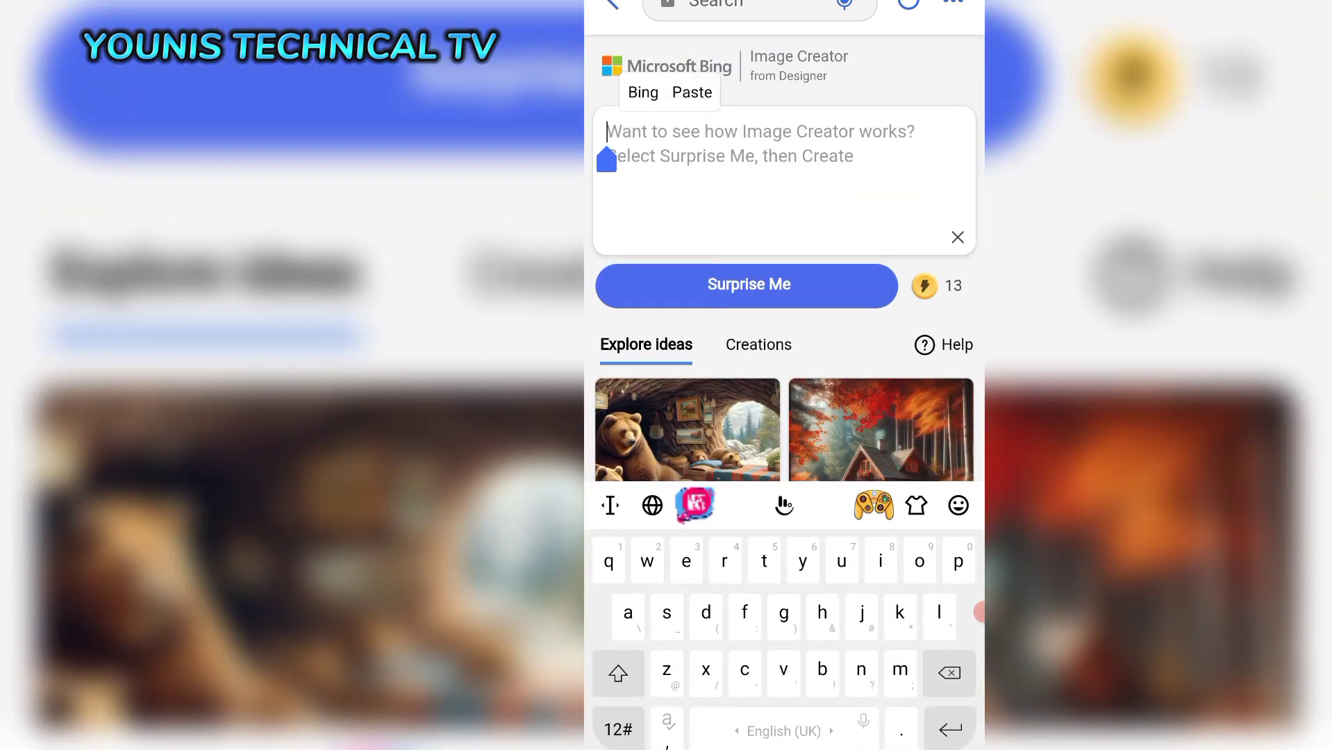
left_click(692, 175)
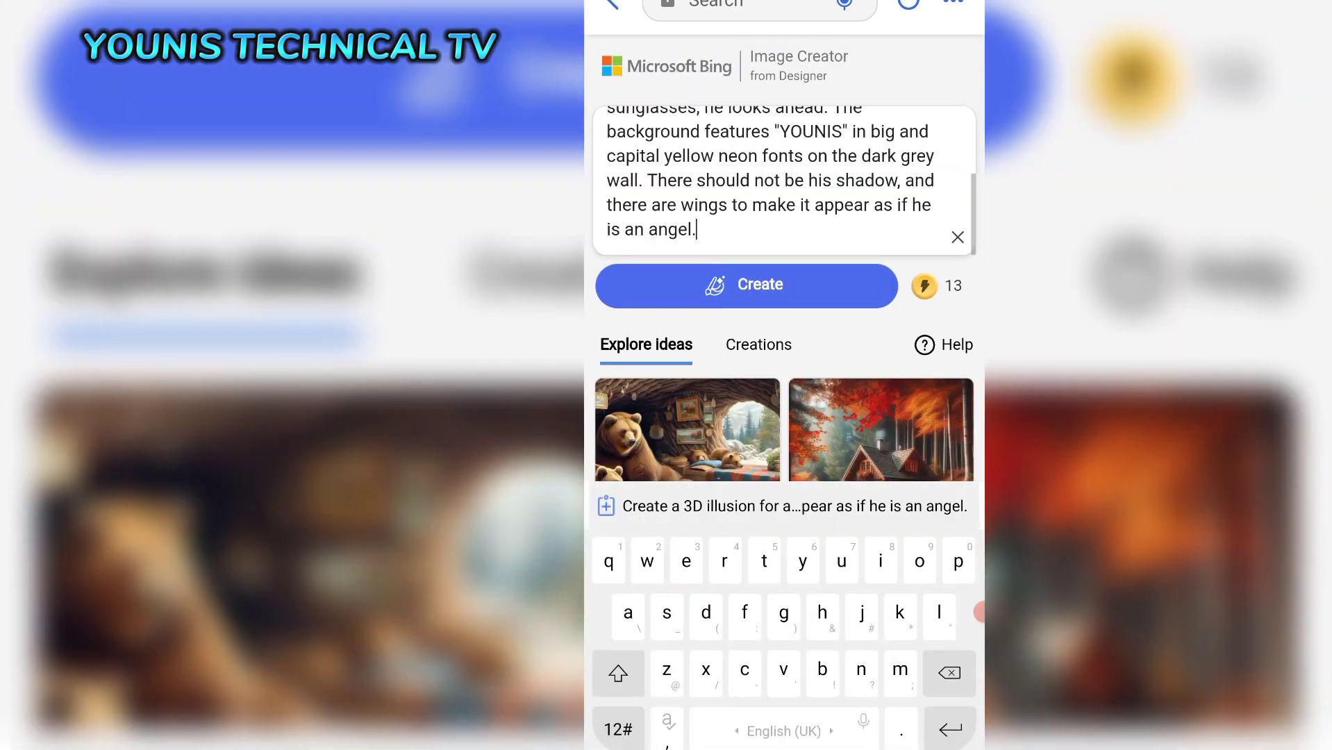
scroll(783, 181, "up", 2)
scroll(783, 180, "up", 2)
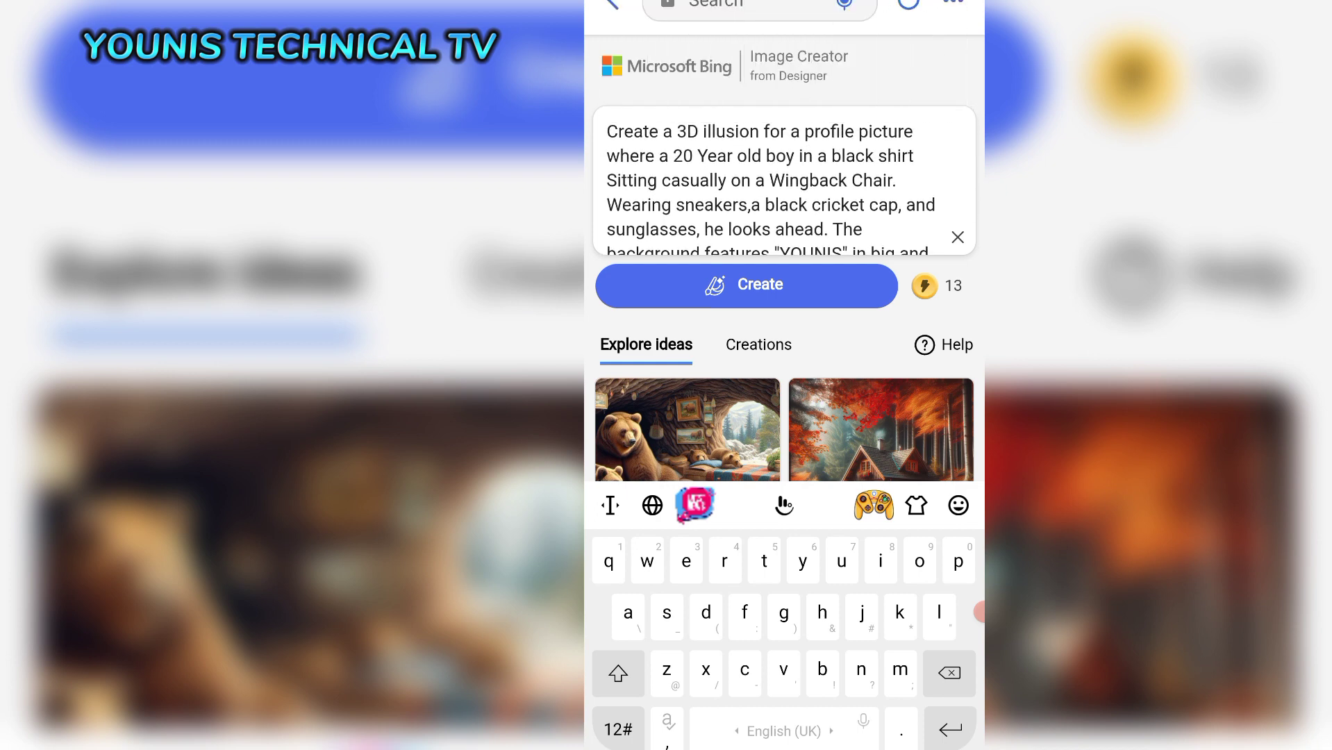
scroll(784, 181, "down", 1)
scroll(784, 181, "down", 1)
scroll(783, 181, "down", 1)
scroll(783, 181, "down", 1)
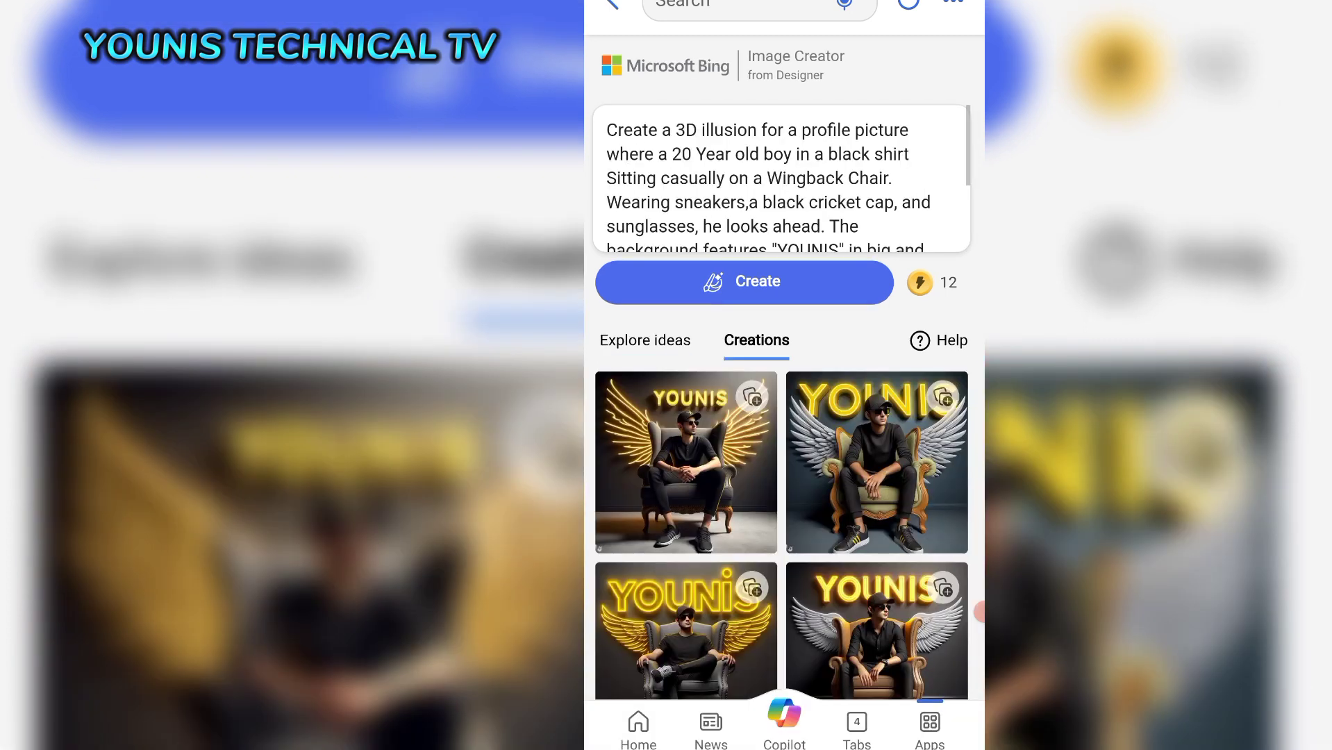
scroll(783, 416, "down", 2)
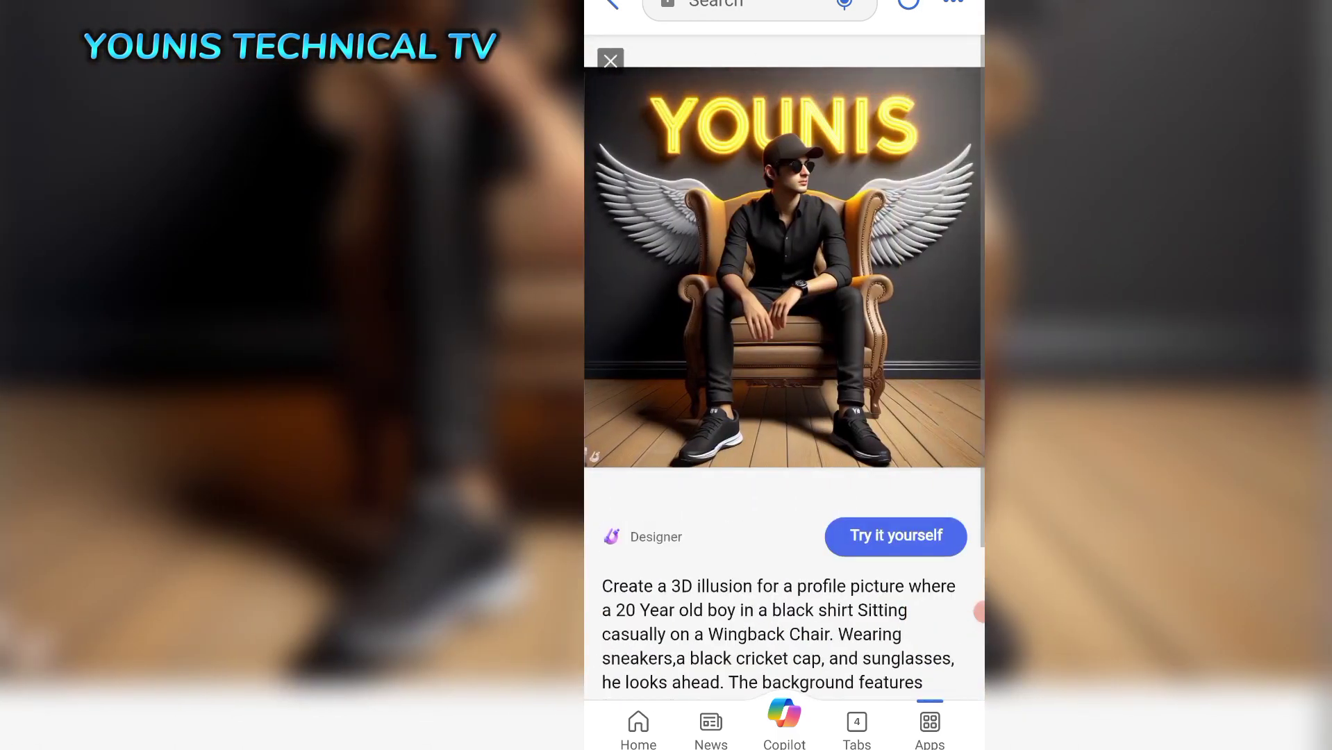
left_click(979, 612)
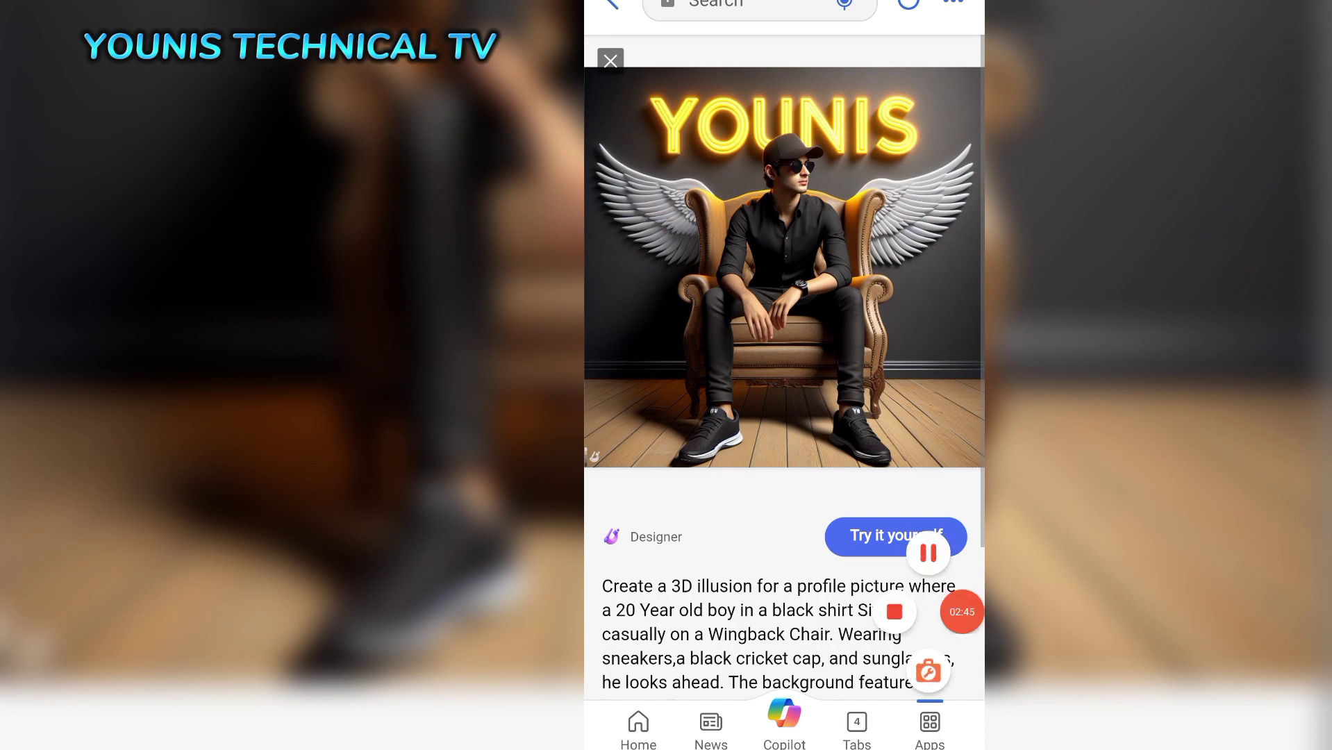
left_click(611, 61)
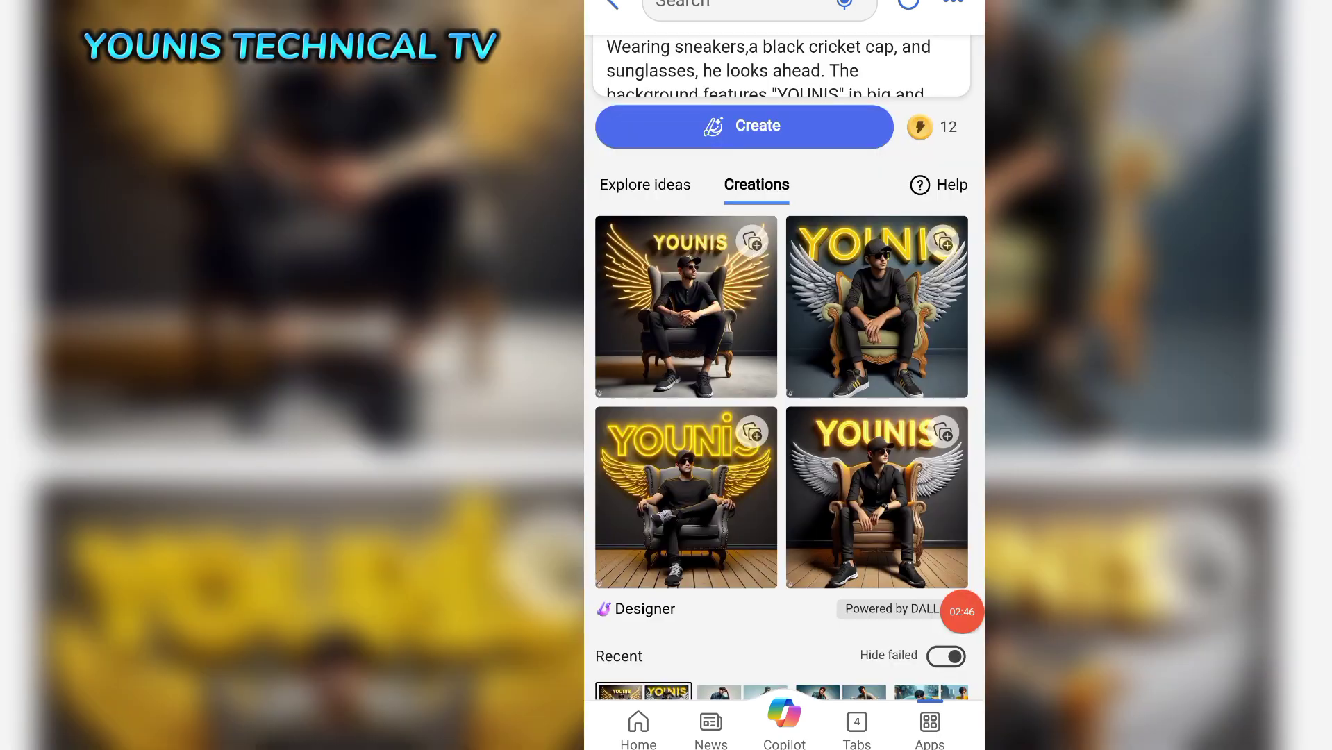
scroll(784, 417, "up", 3)
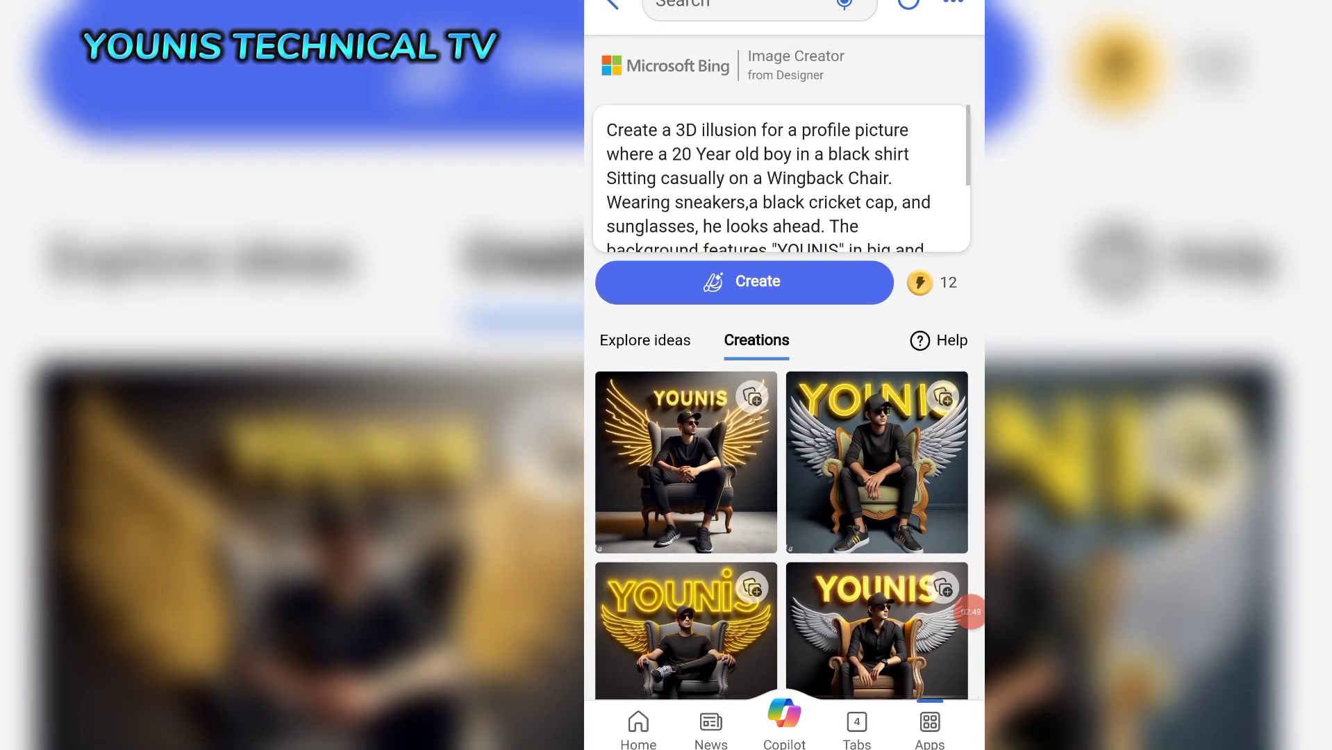
scroll(785, 180, "down", 2)
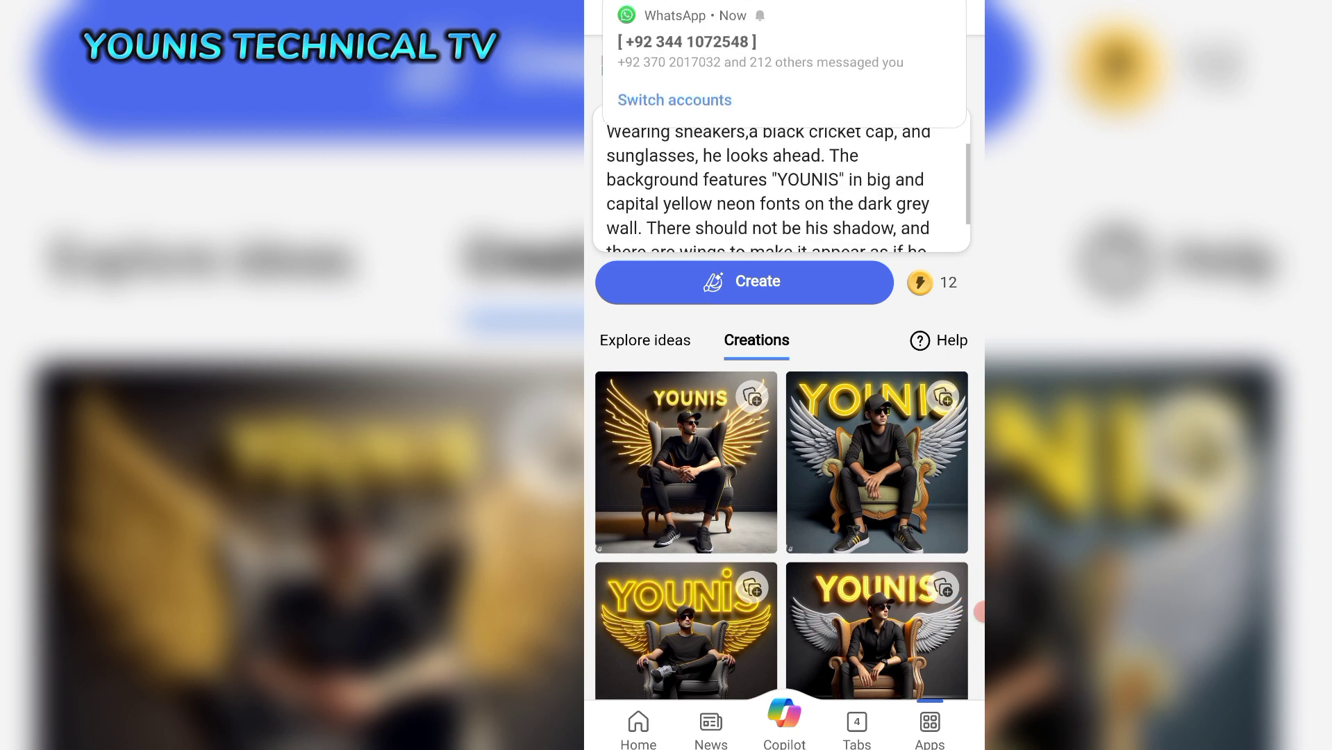
Step: Replace the quoted name in the prompt with a new name
left_click(839, 181)
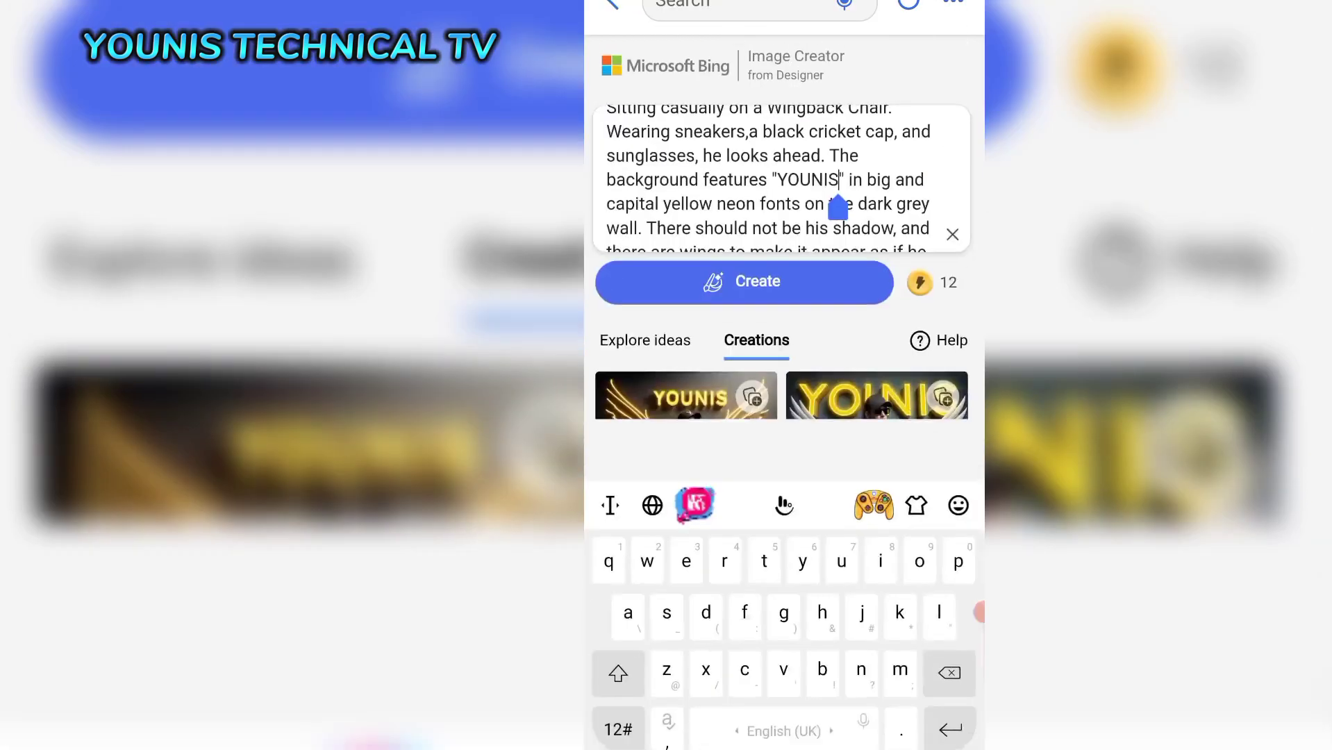
key("BackSpace")
key("BackSpace")
key("BackSpace")
key("BackSpace")
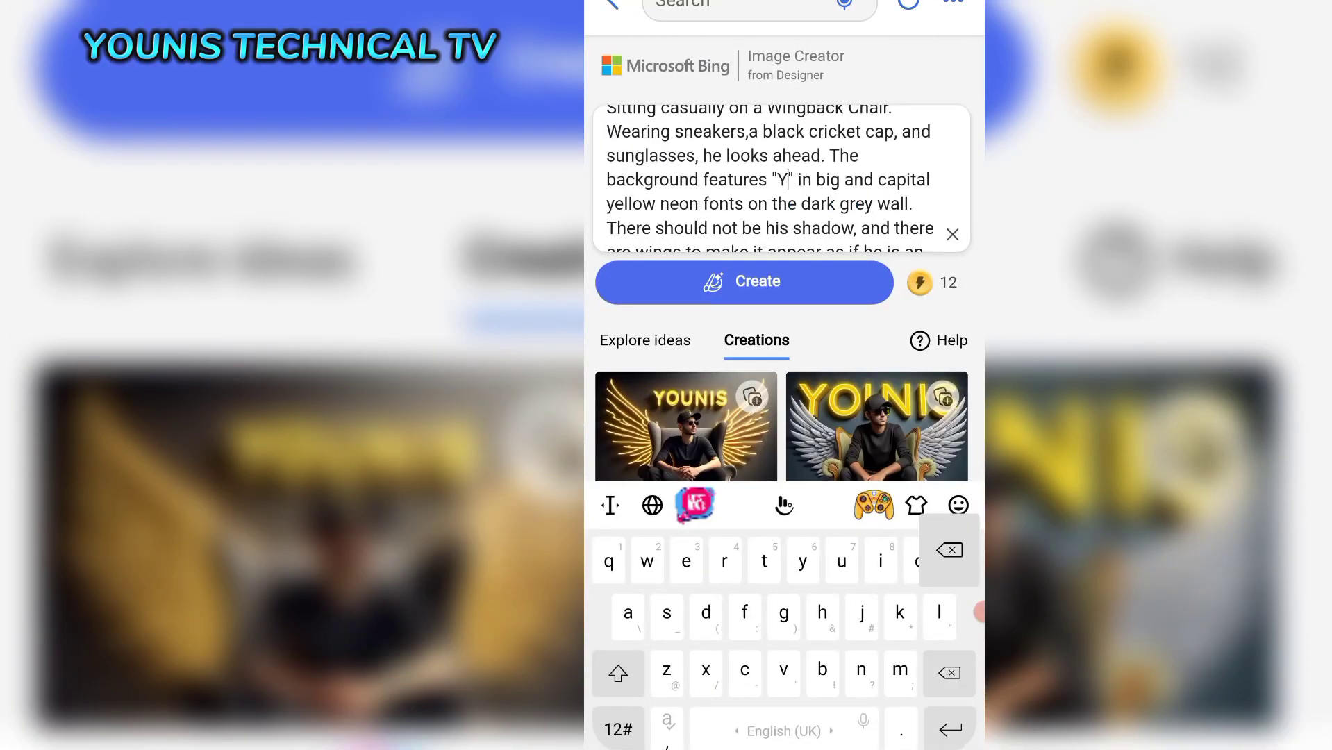
key("BackSpace")
type("Za")
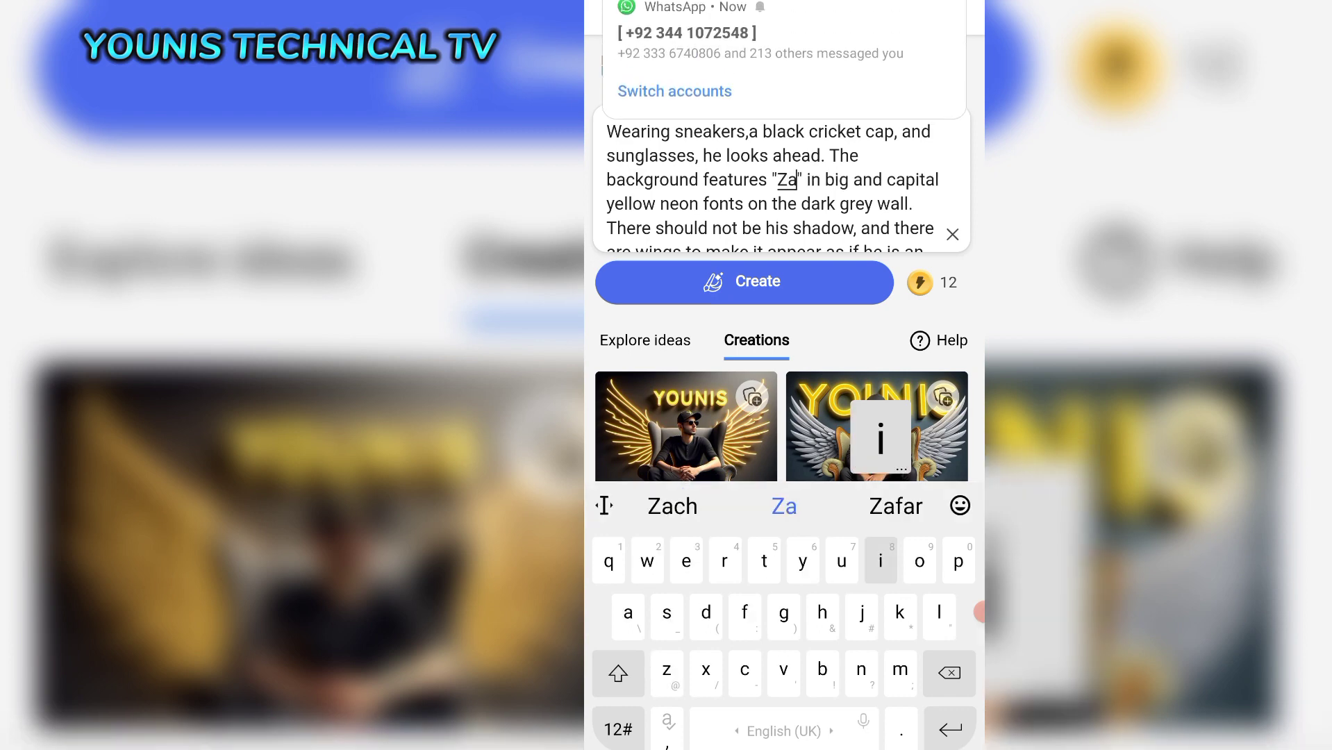
type("in")
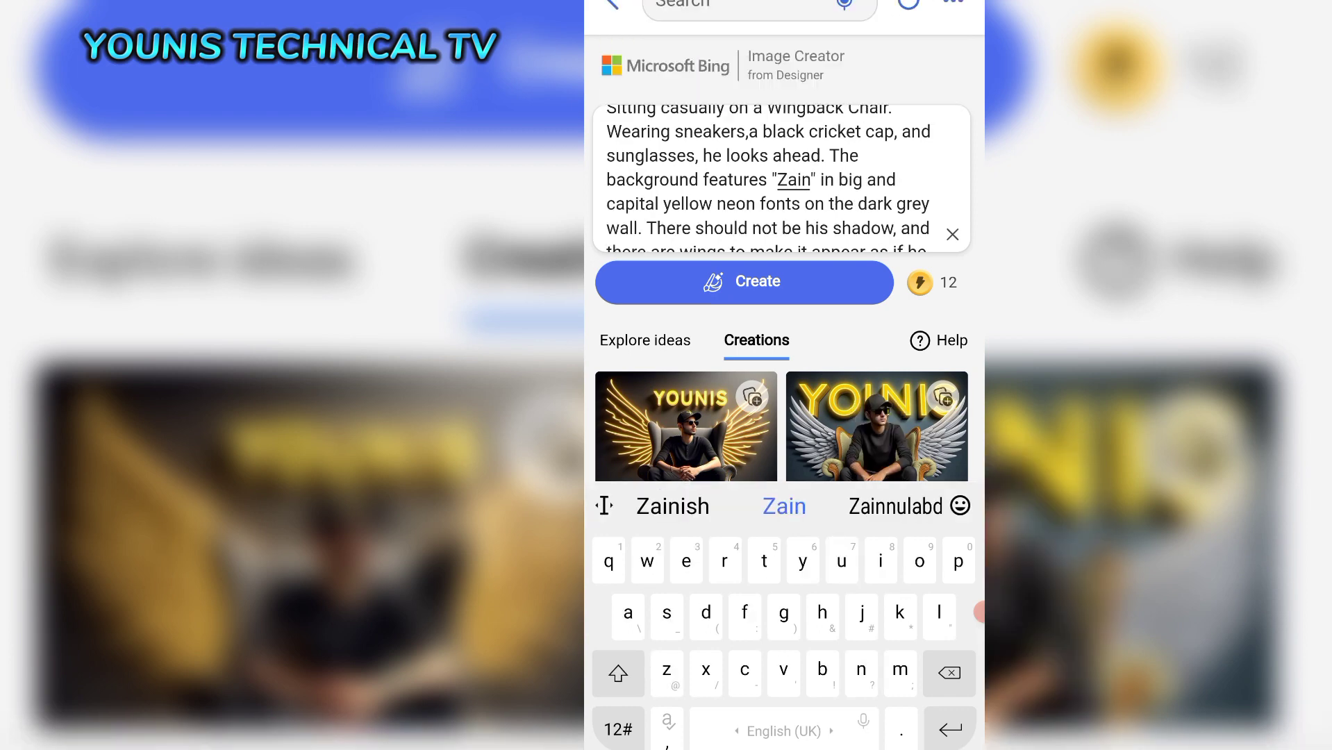
scroll(781, 178, "down", 2)
Step: Change 'yellow' to 'green' before 'neon' and generate the new images
left_click(716, 160)
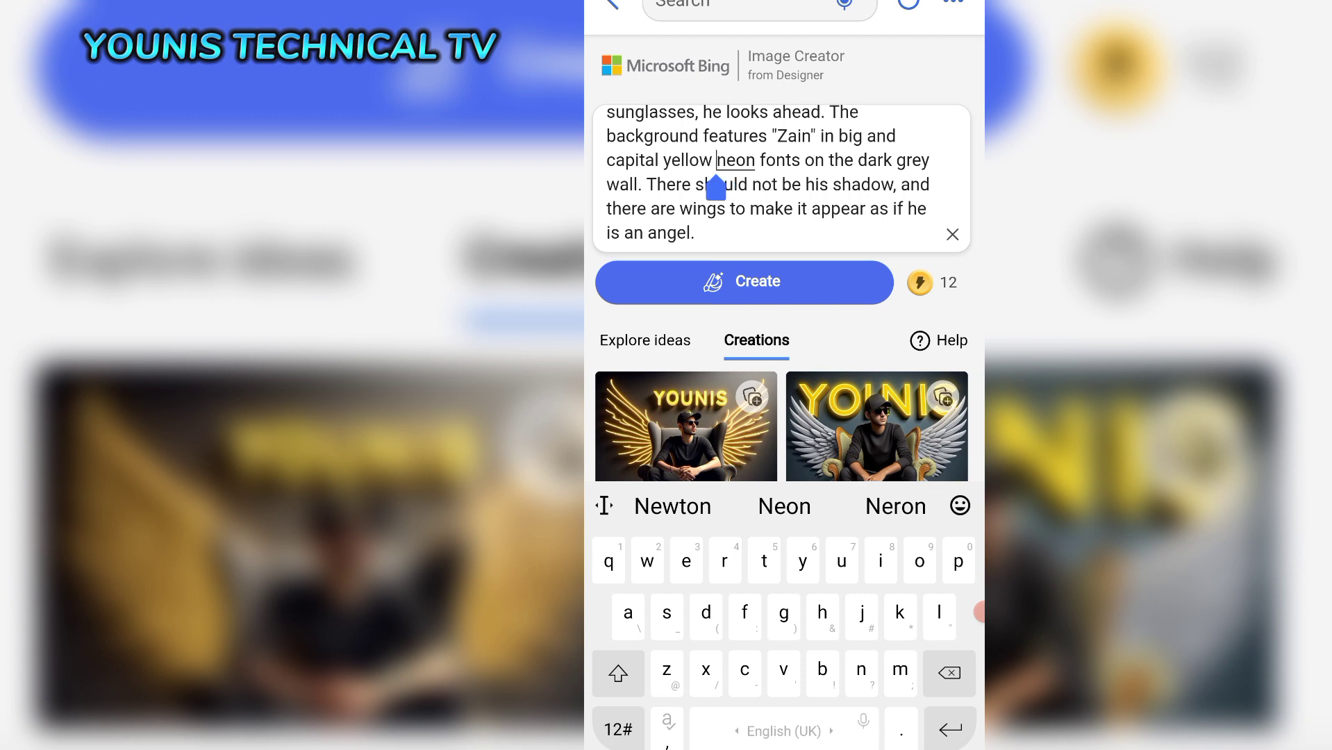
left_click_drag(716, 186, 712, 186)
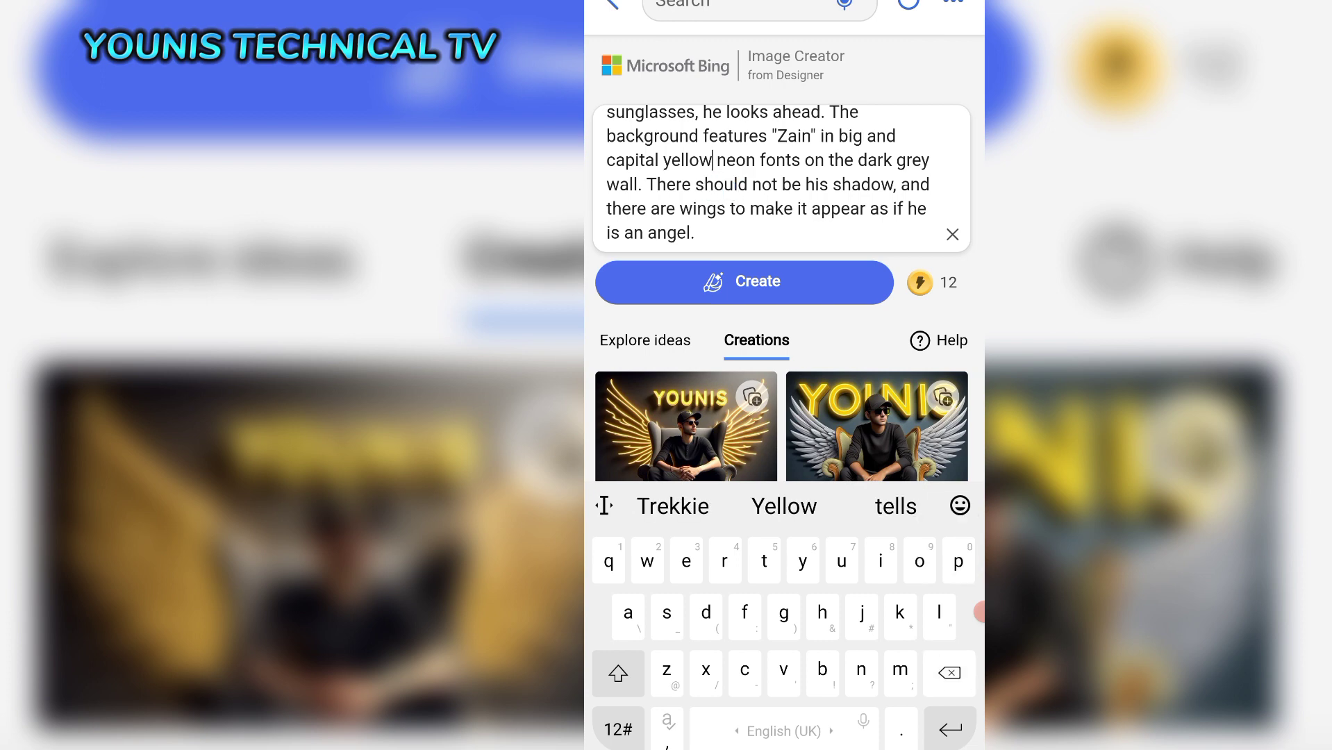
key("BackSpace")
key("BackSpace")
key("BackSpace")
key("BackSpace")
key("BackSpace")
key("BackSpace")
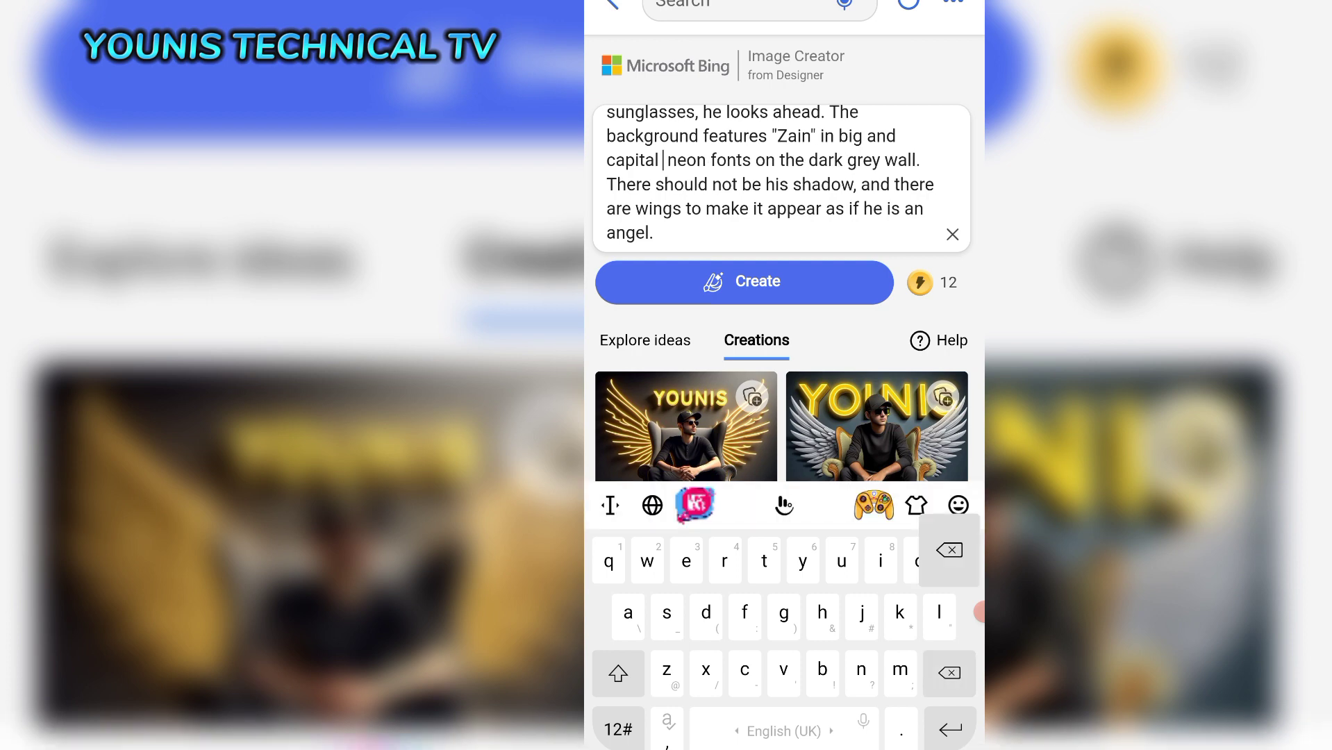
type("gree")
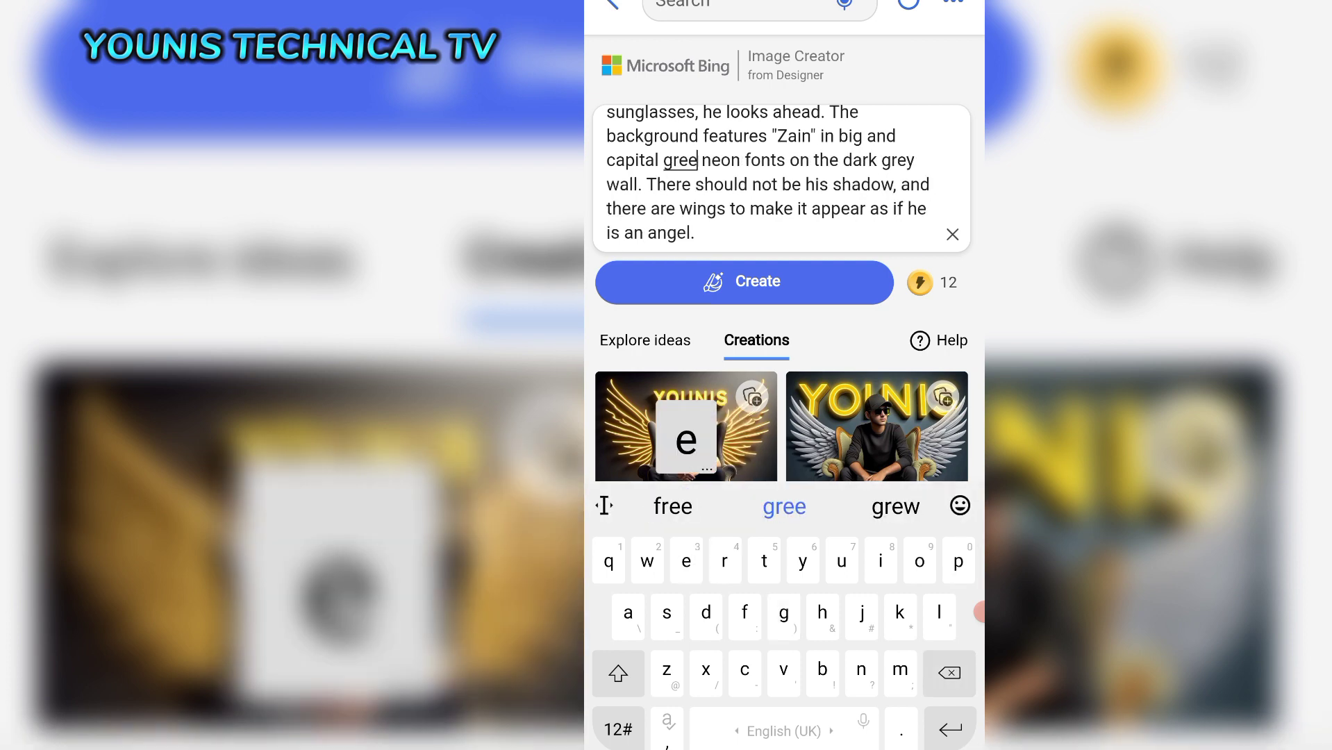
type("n")
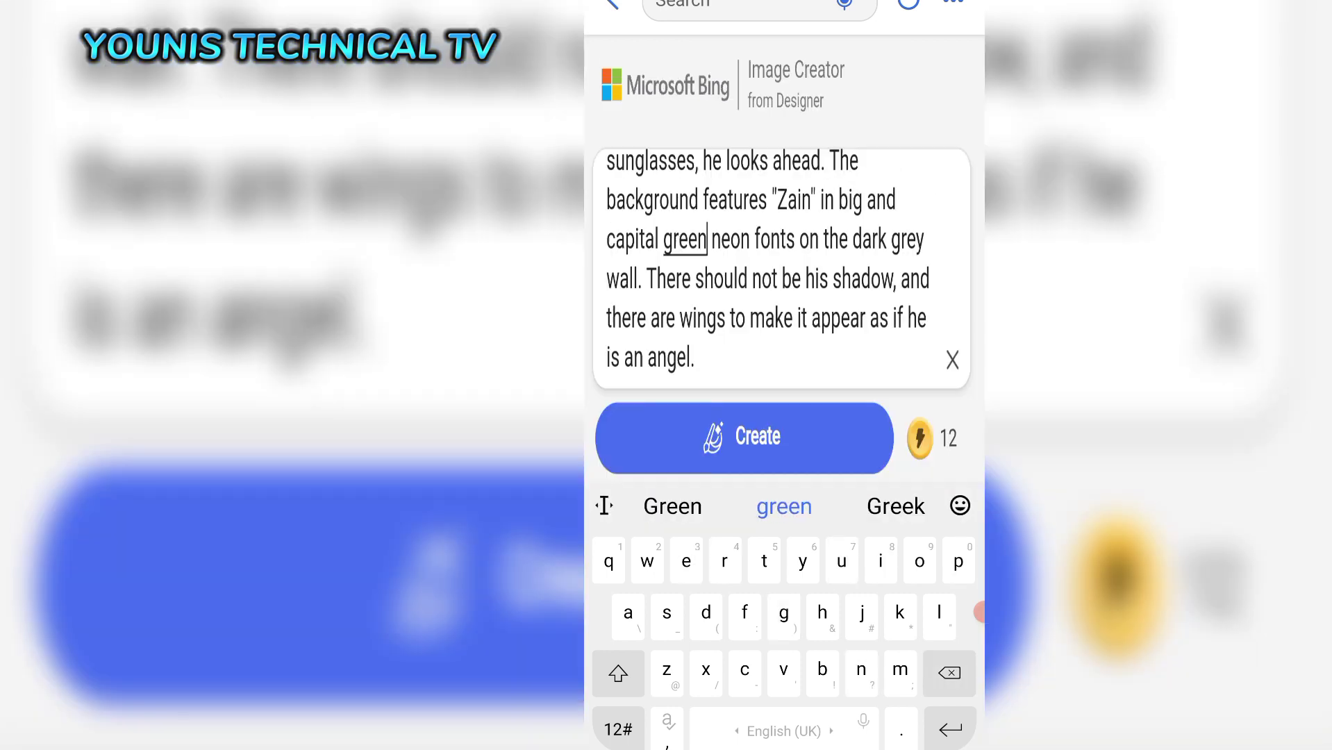
left_click(744, 282)
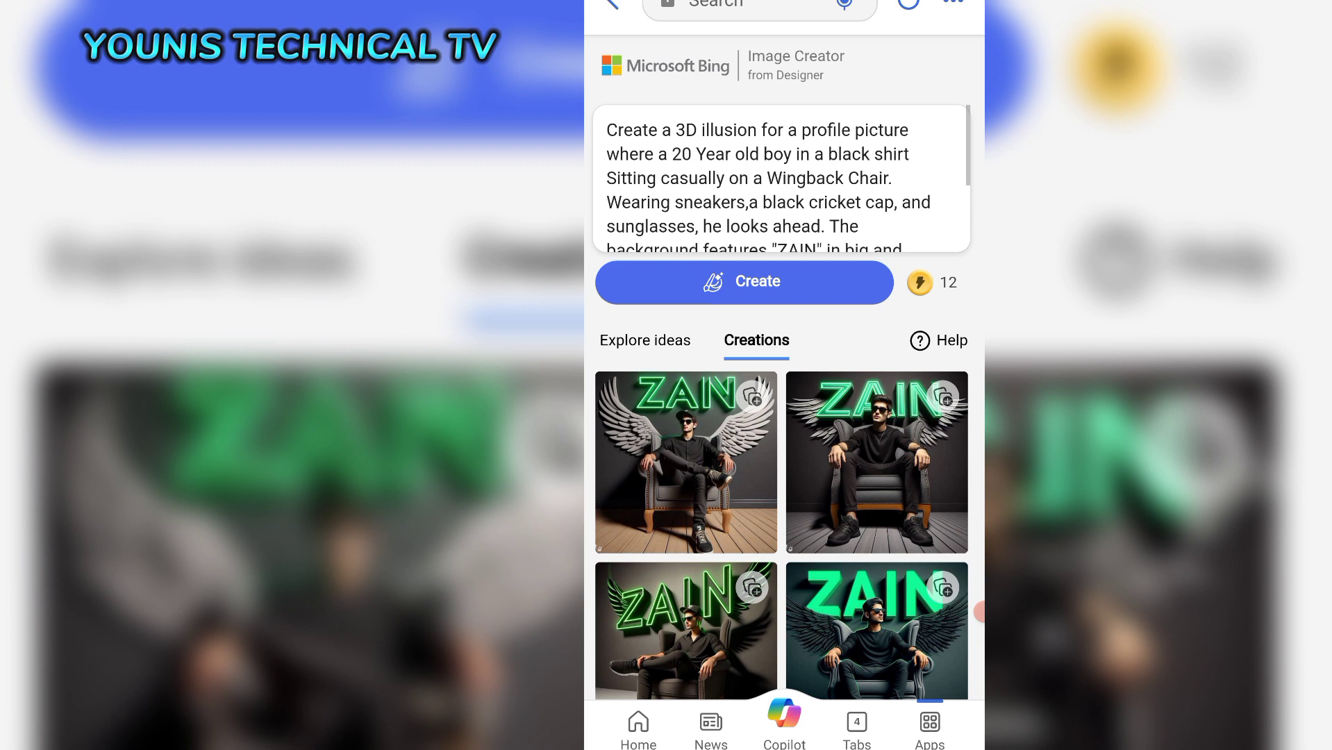
Step: Scroll through the green-neon prompt, then back to the earlier yellow-neon prompt and its pictures
scroll(781, 177, "down", 1)
scroll(781, 178, "down", 2)
scroll(781, 178, "down", 2)
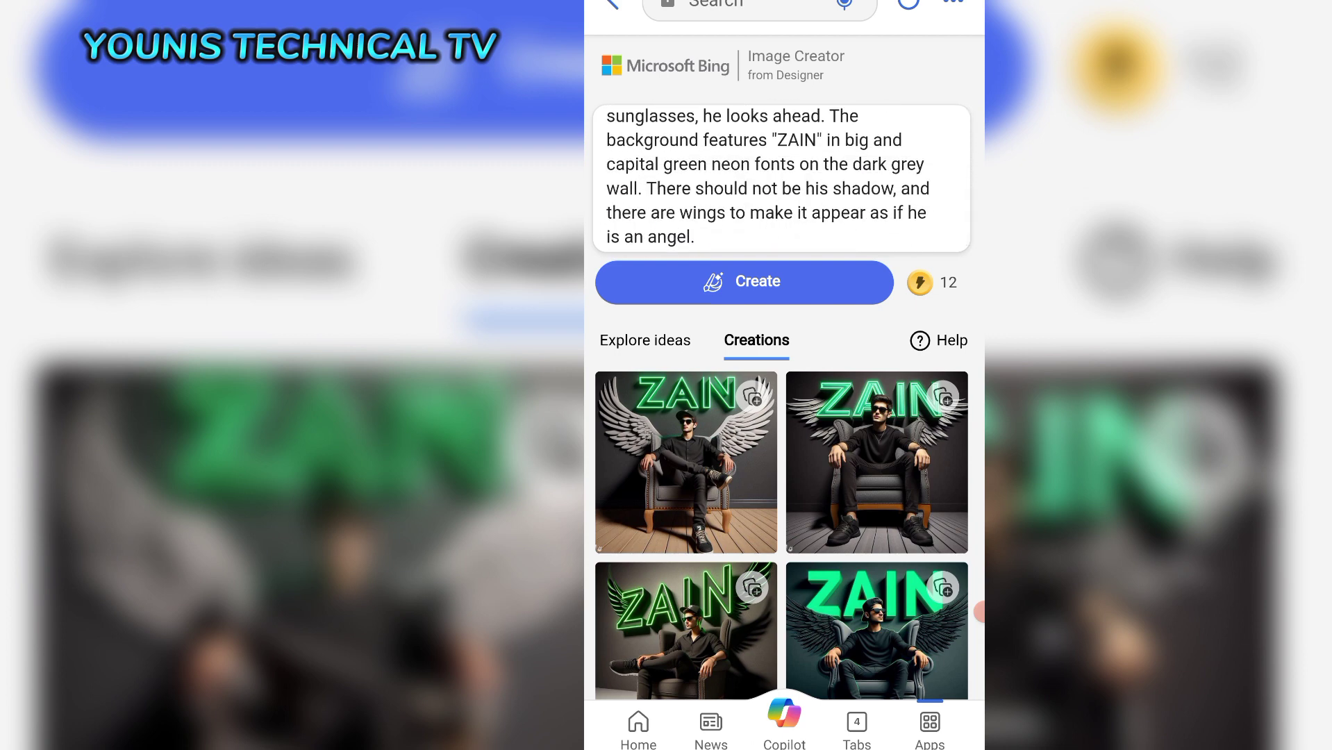
scroll(781, 178, "up", 2)
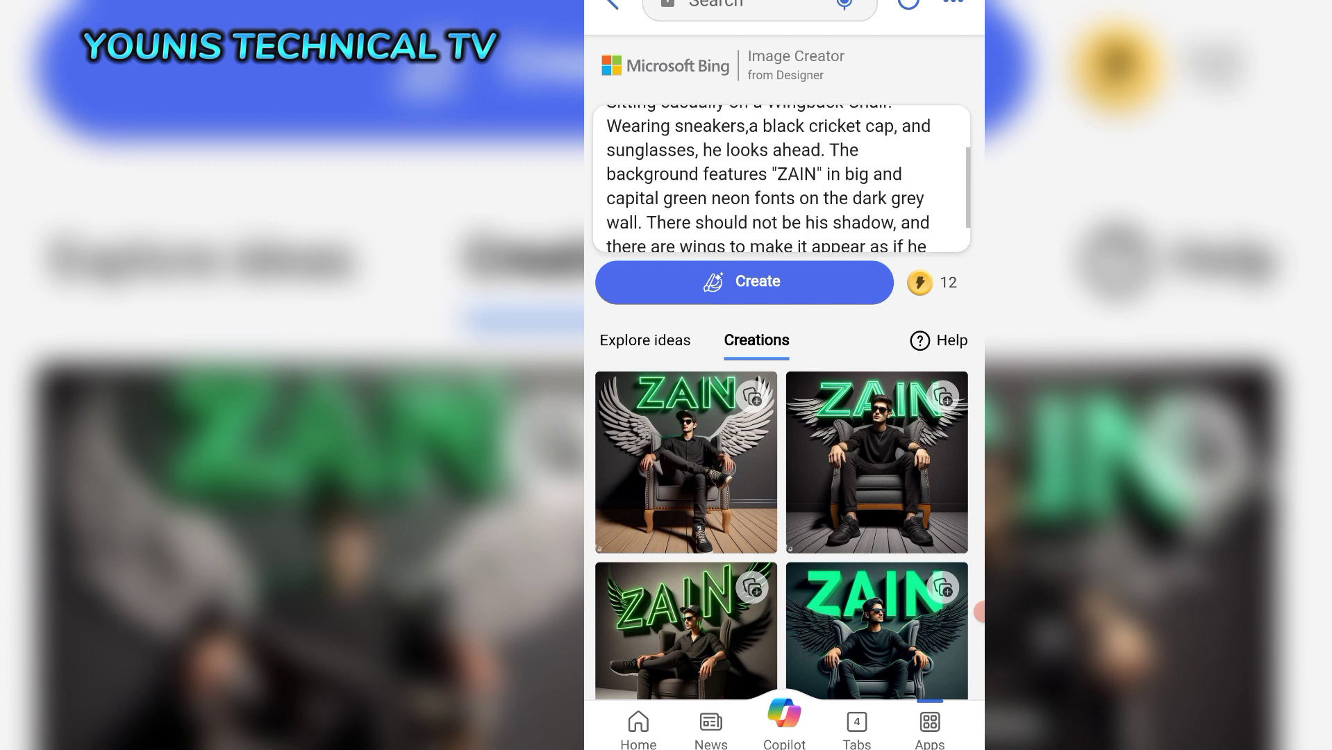
scroll(781, 177, "up", 1)
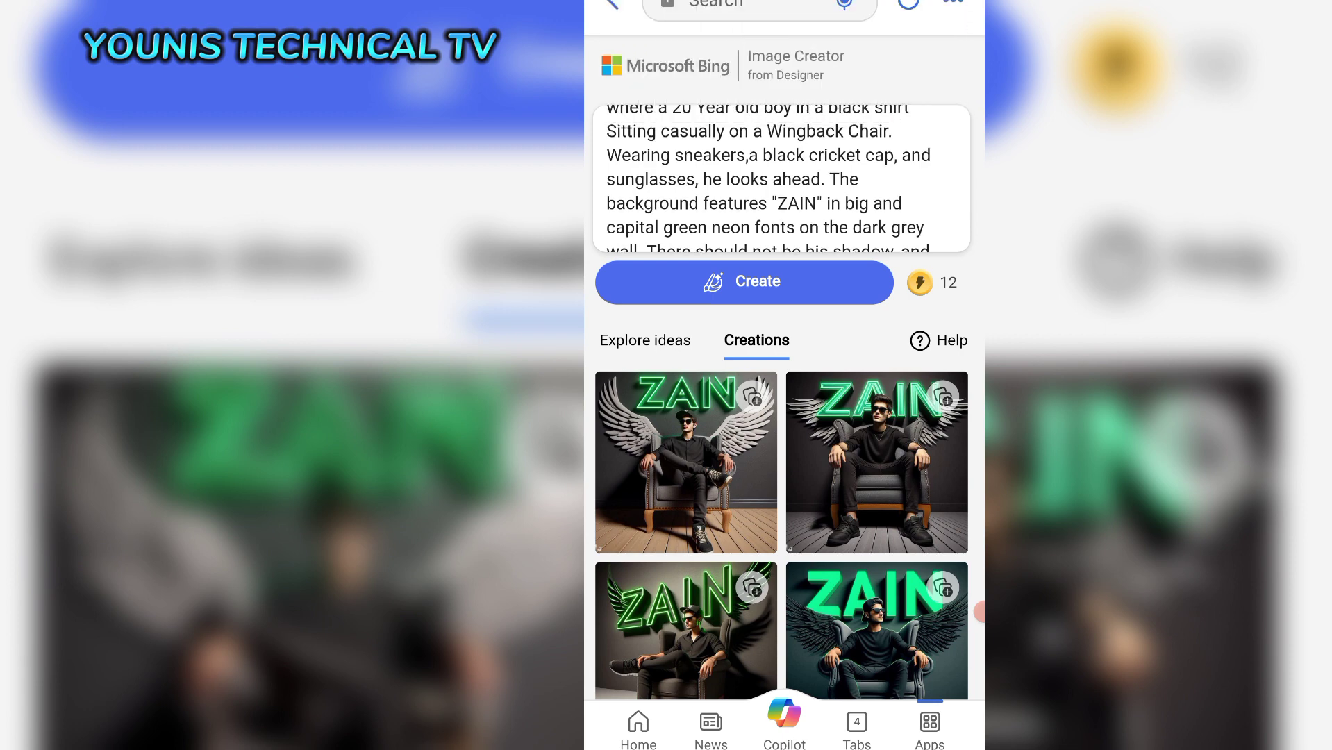
scroll(781, 177, "up", 2)
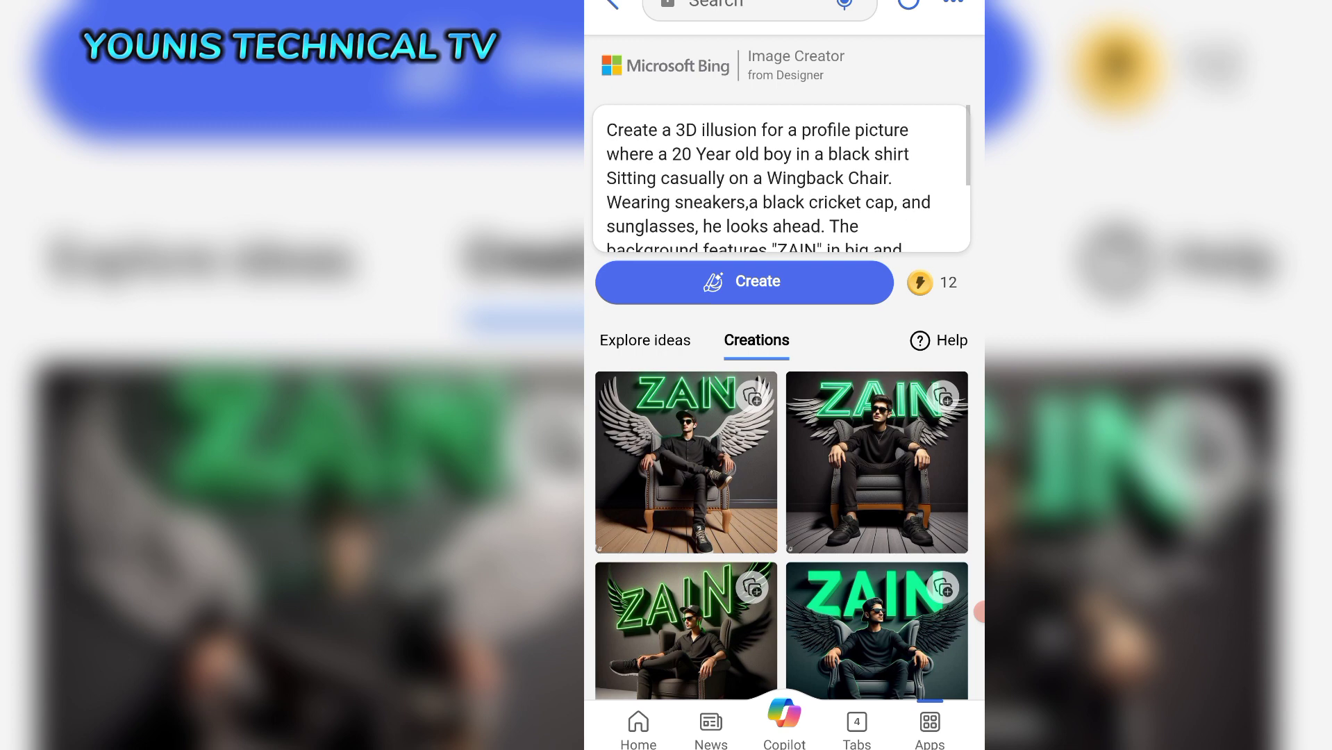
scroll(781, 177, "down", 2)
scroll(781, 178, "down", 1)
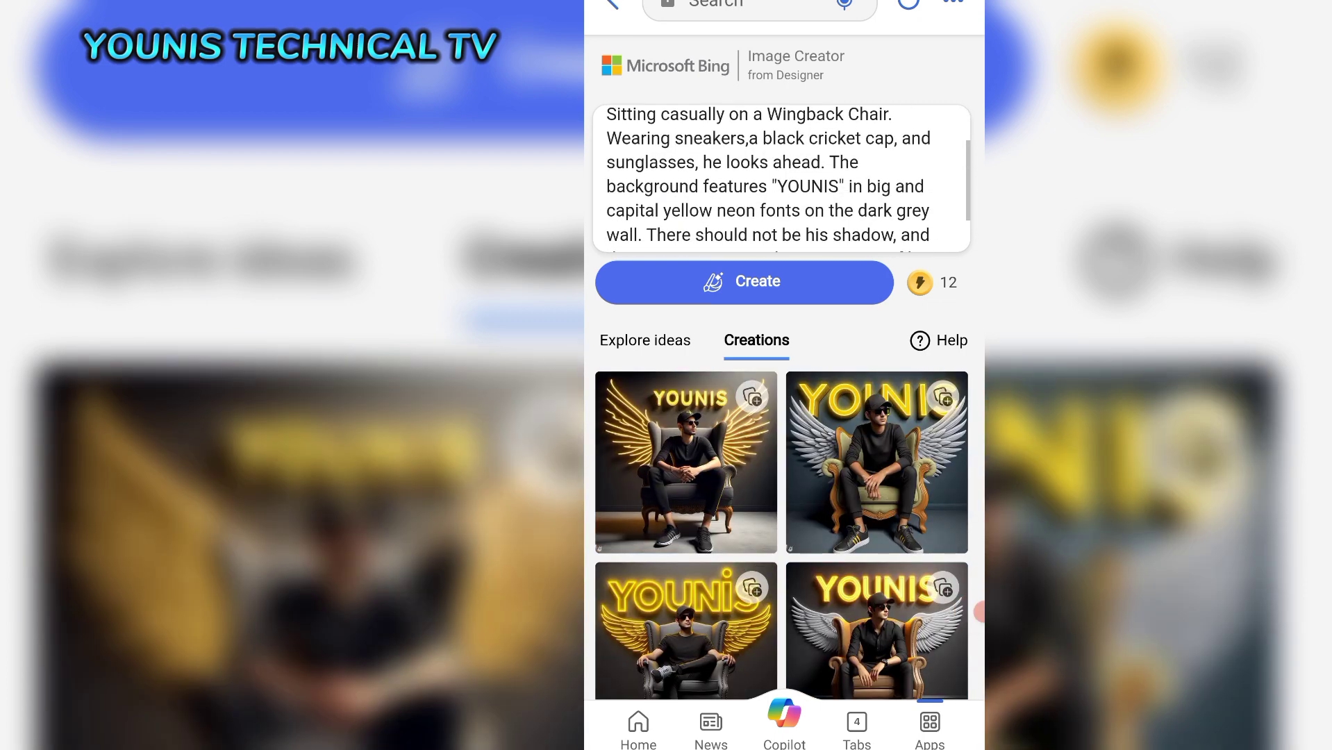
scroll(781, 178, "down", 2)
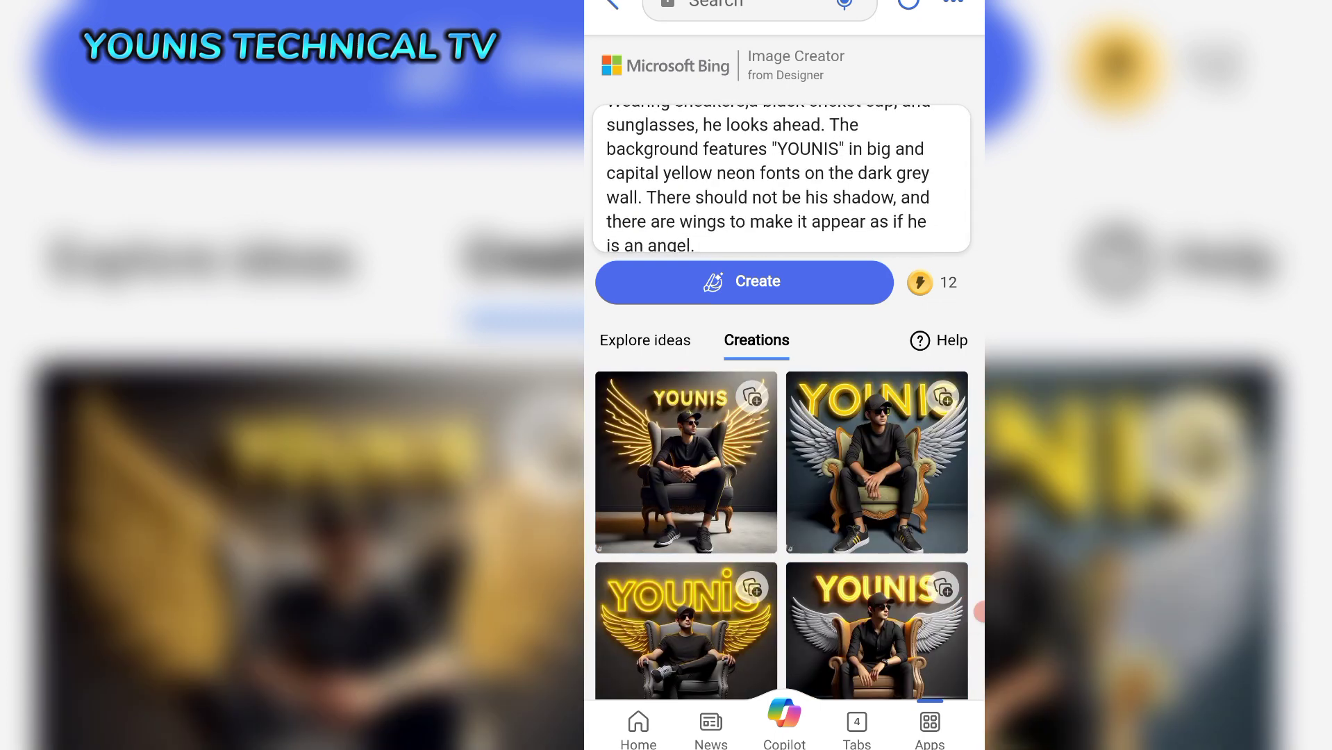
Step: Replace 'yellow' with 'blue' in the prompt and generate four new neon images
left_click(712, 200)
key("BackSpace")
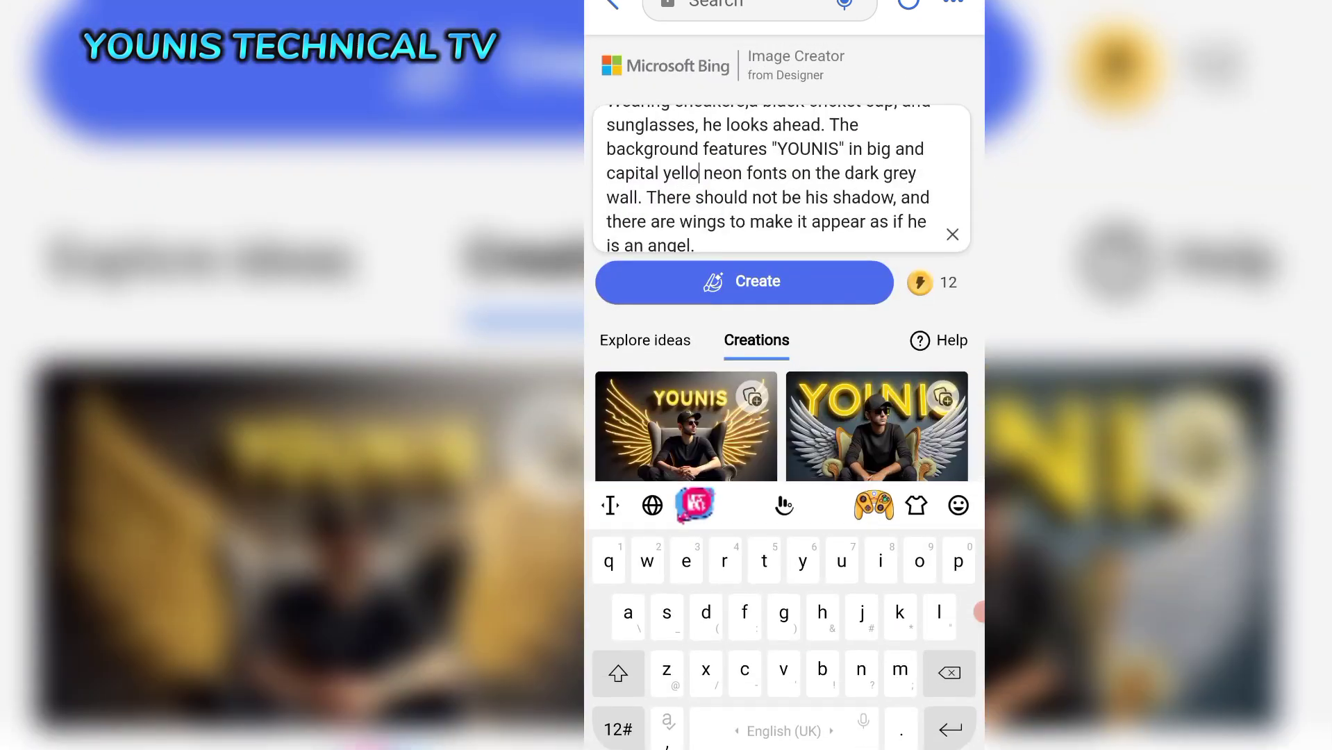
key("BackSpace")
key("BackSpace")
key("BackSpace")
key("BackSpace")
key("BackSpace")
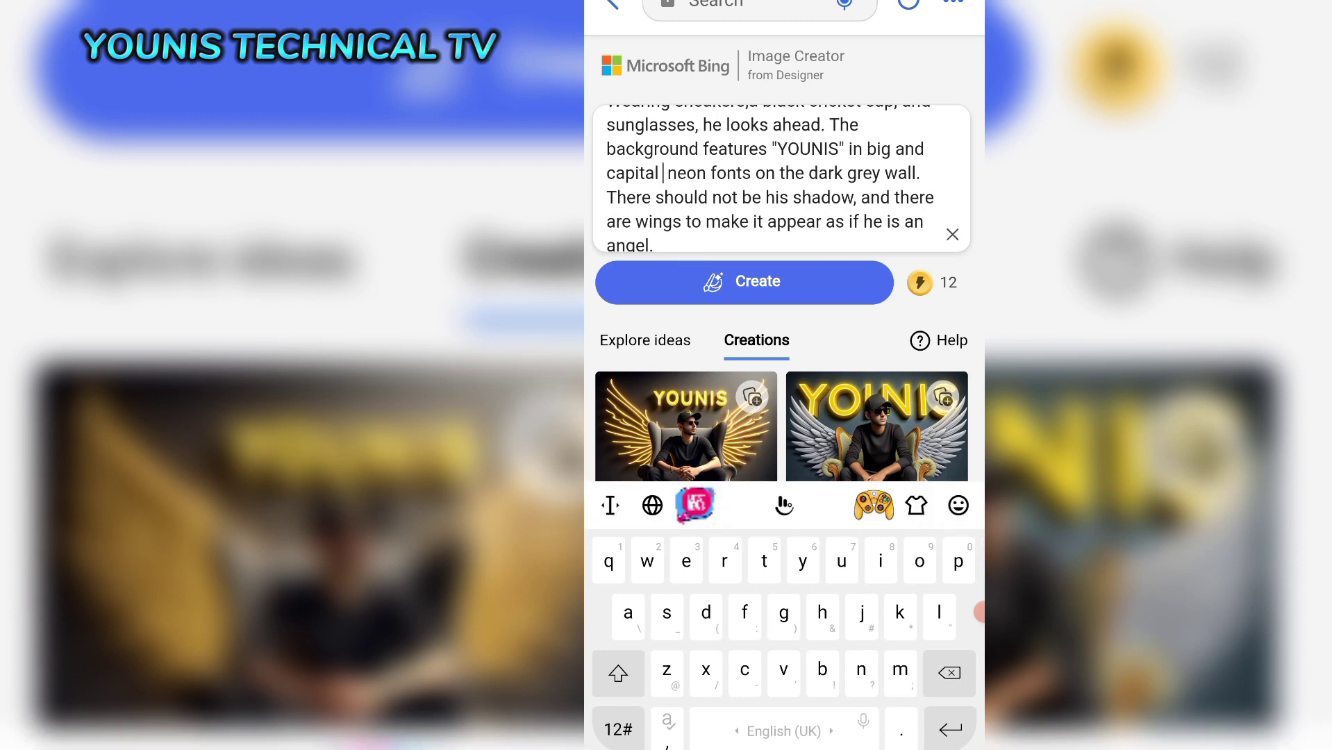
type("blu")
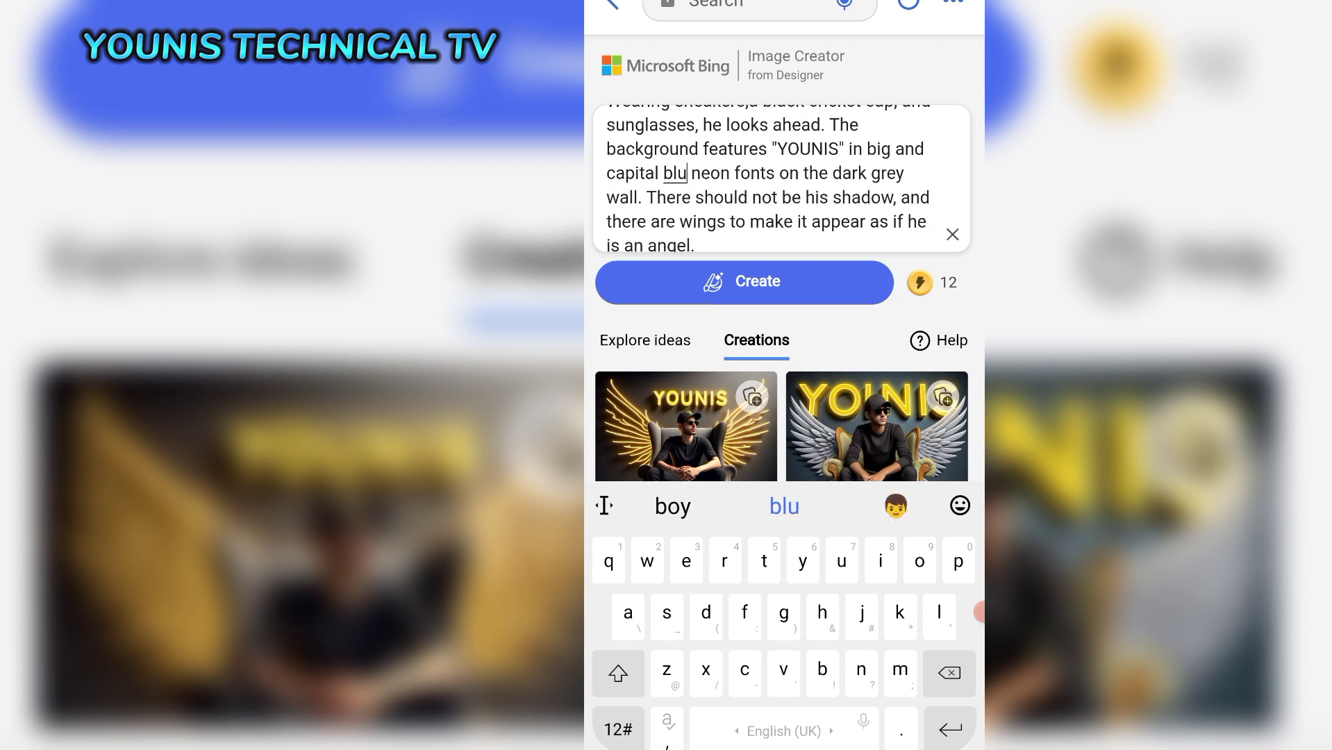
type("e")
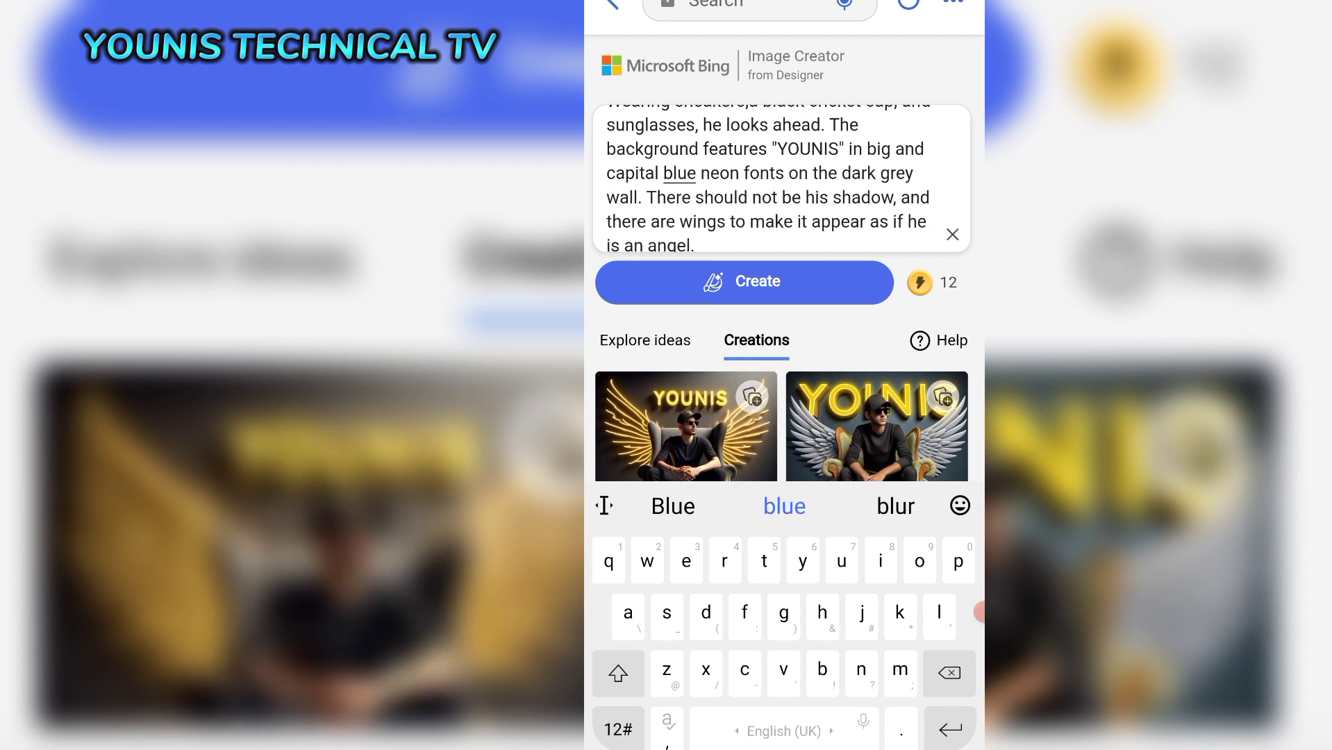
left_click(743, 282)
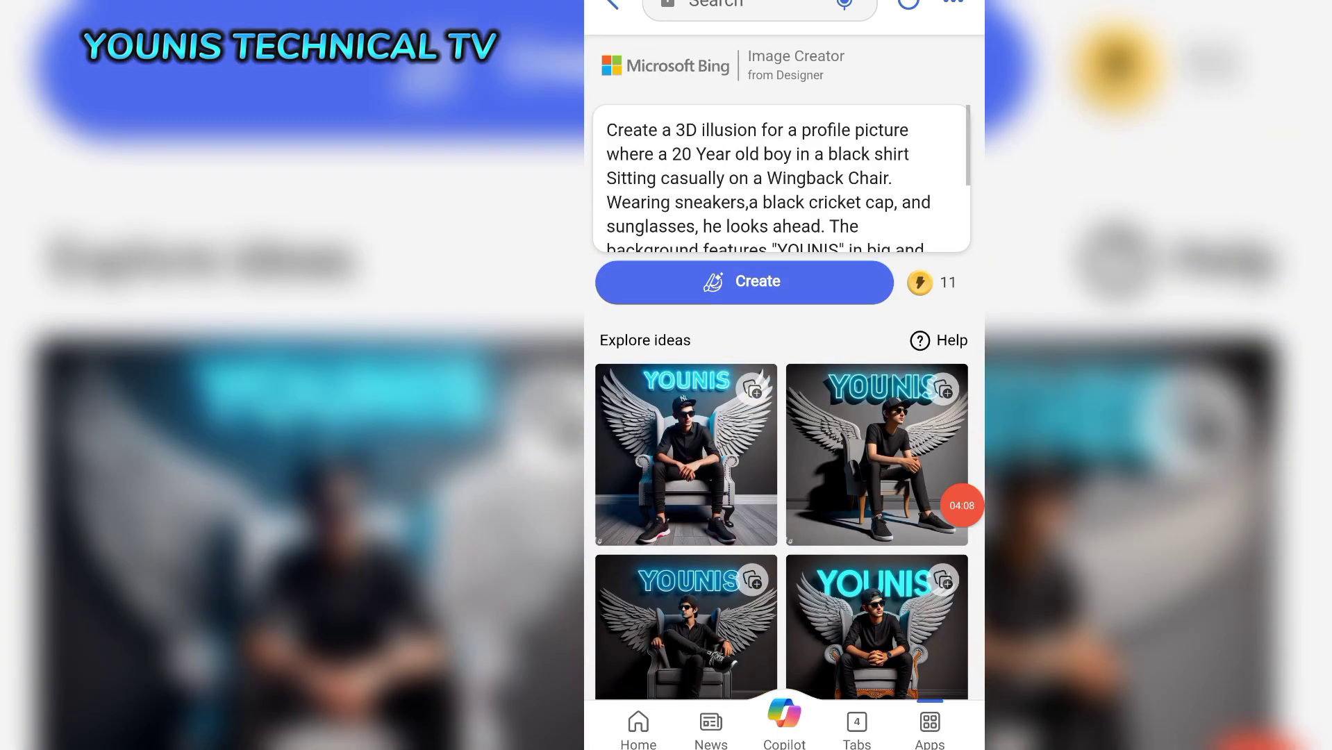
Step: Open the first blue-neon image full size and swipe to the grey wingback chair picture
left_click(686, 455)
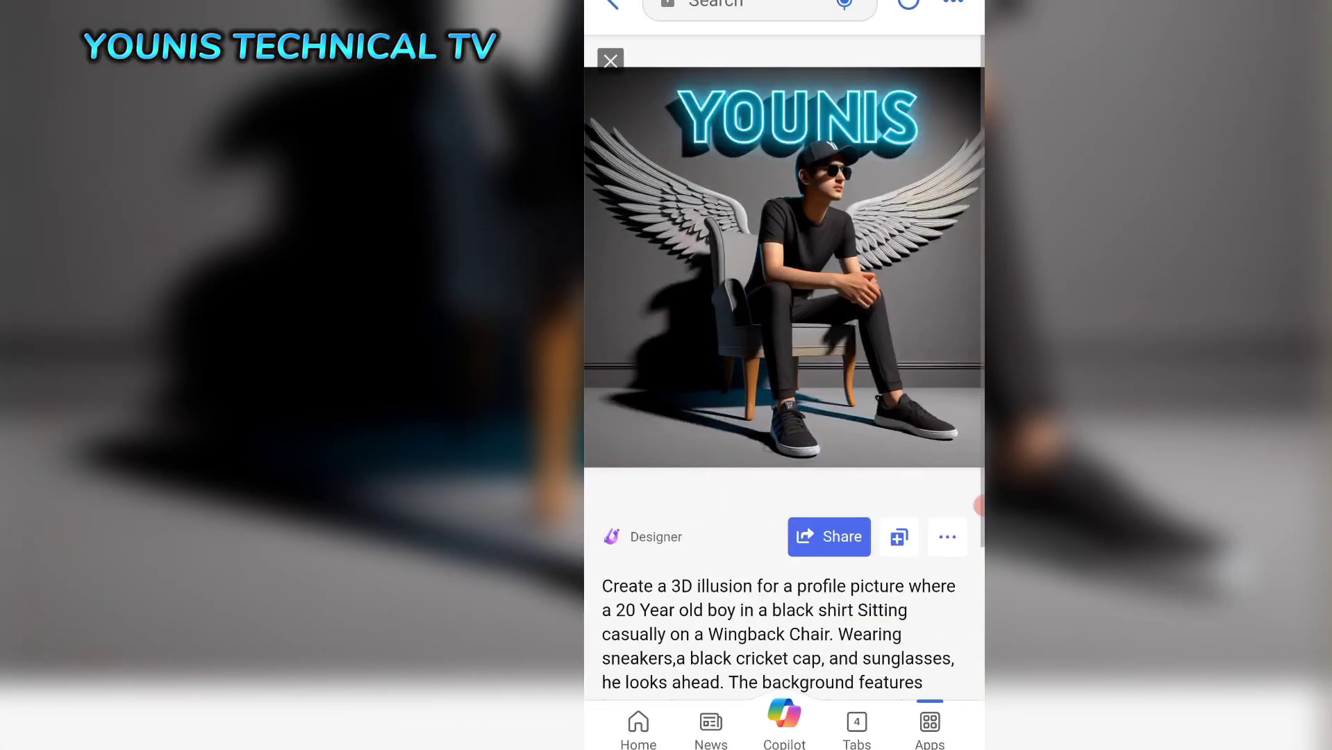
left_click_drag(903, 278, 660, 278)
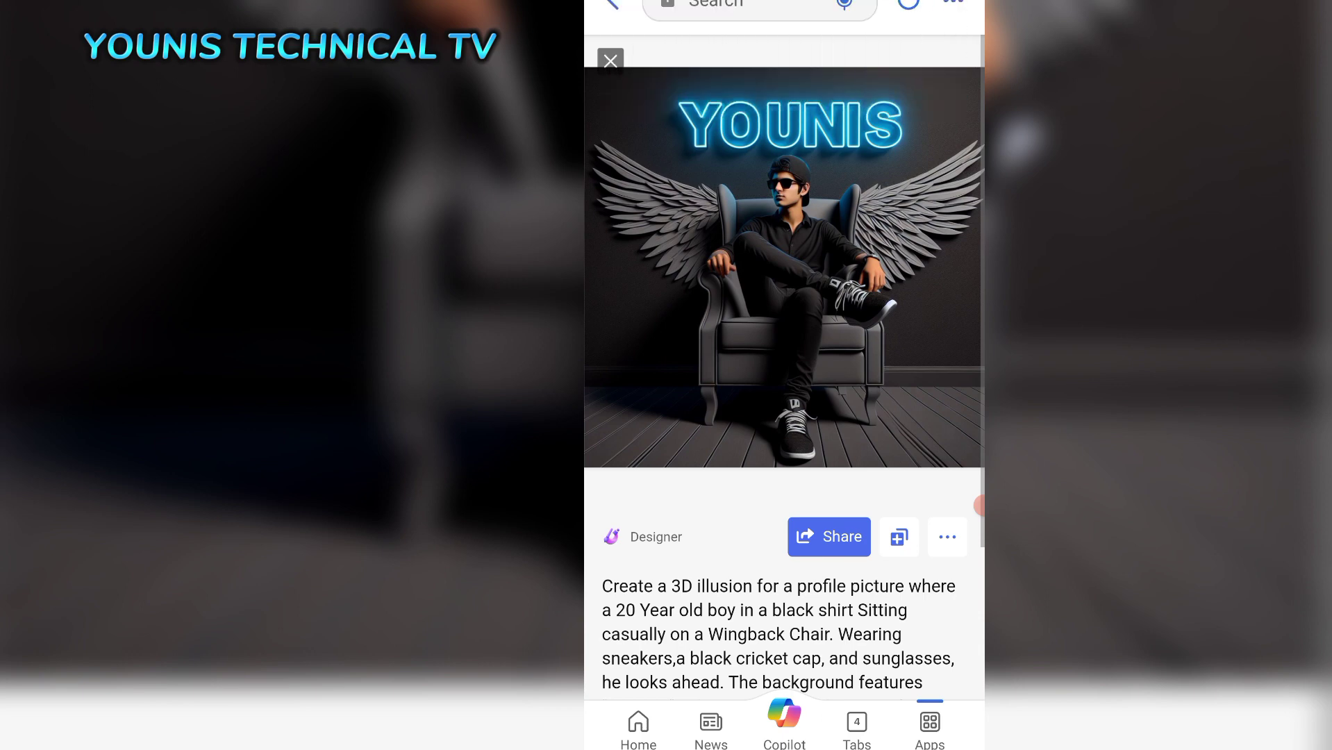
left_click(979, 505)
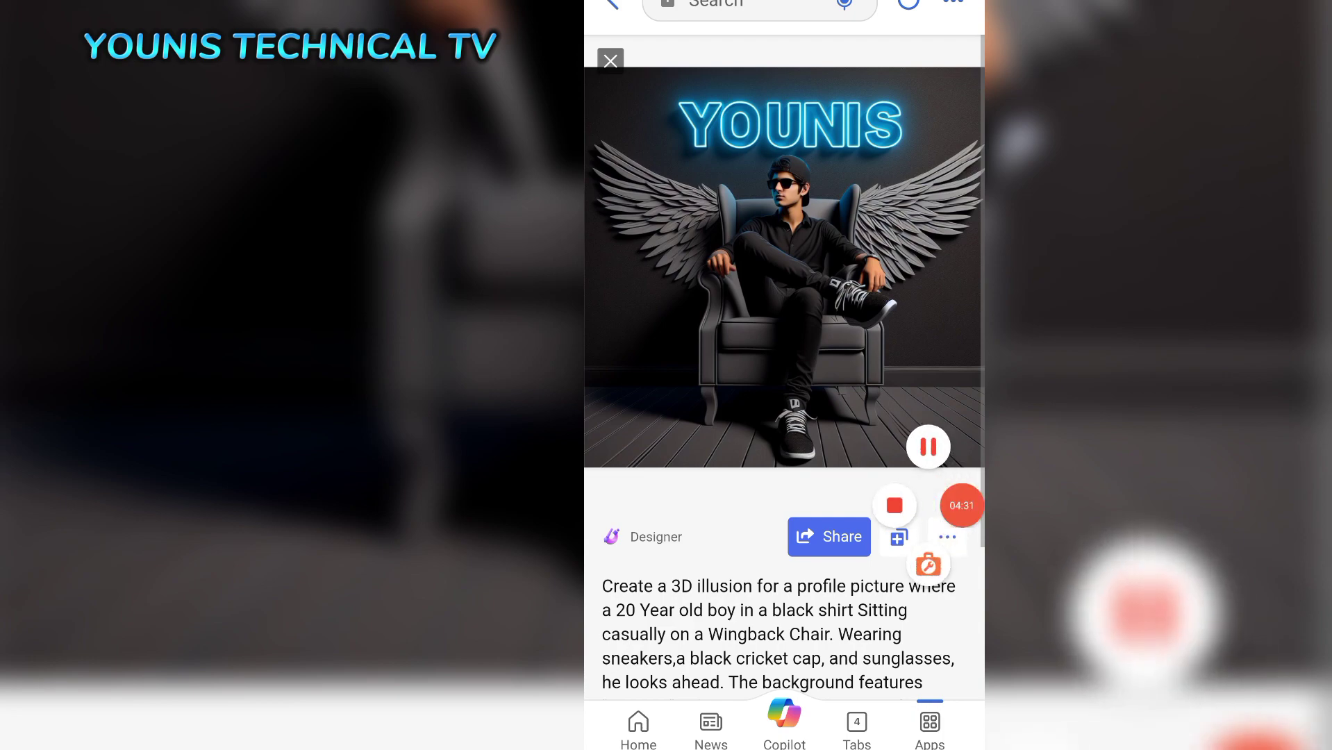